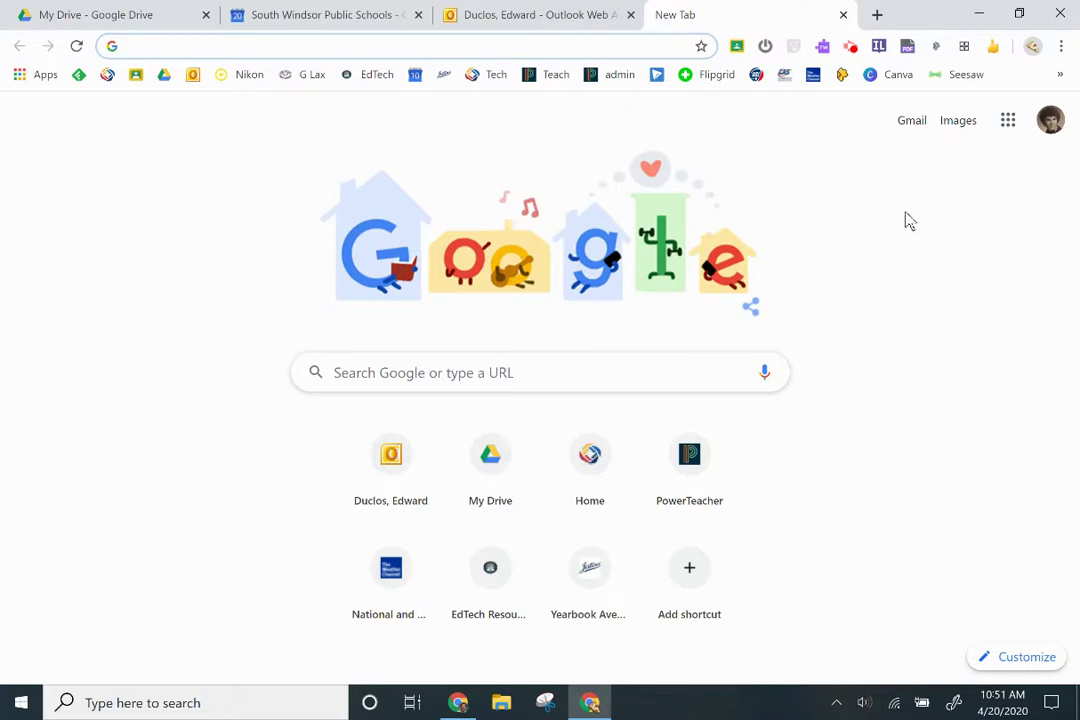
Start a Google Meet meeting under the nickname ybstaff420 from the Google apps grid
{"action": "left_click", "coordinate": [1008, 120]}
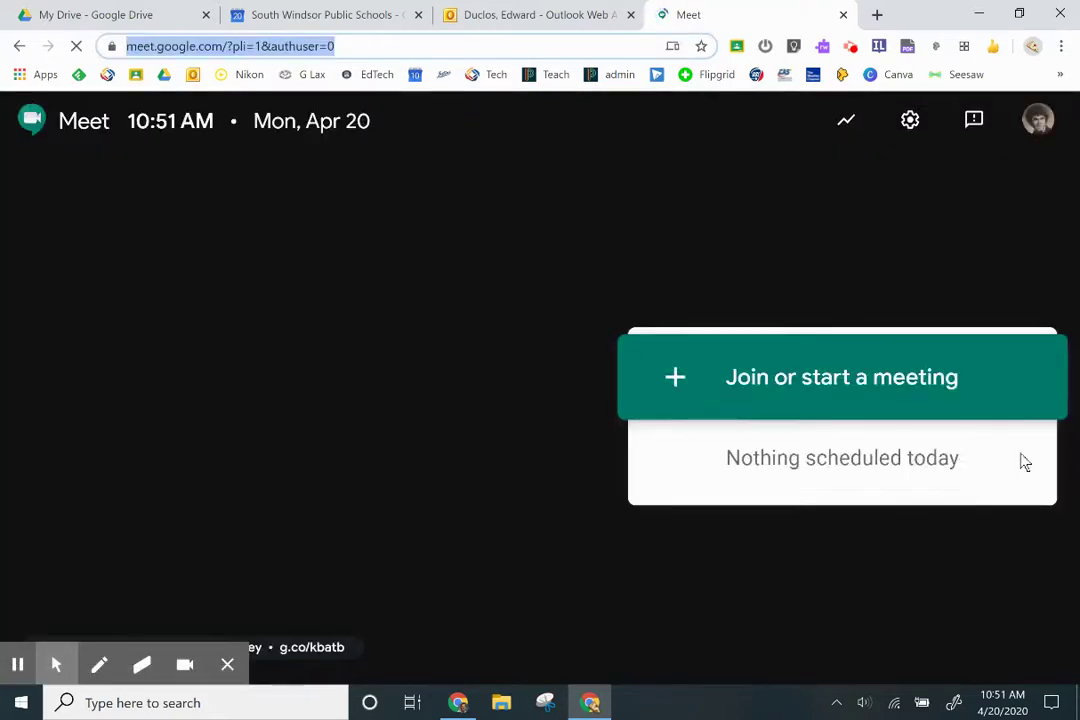
{"action": "left_click", "coordinate": [894, 384]}
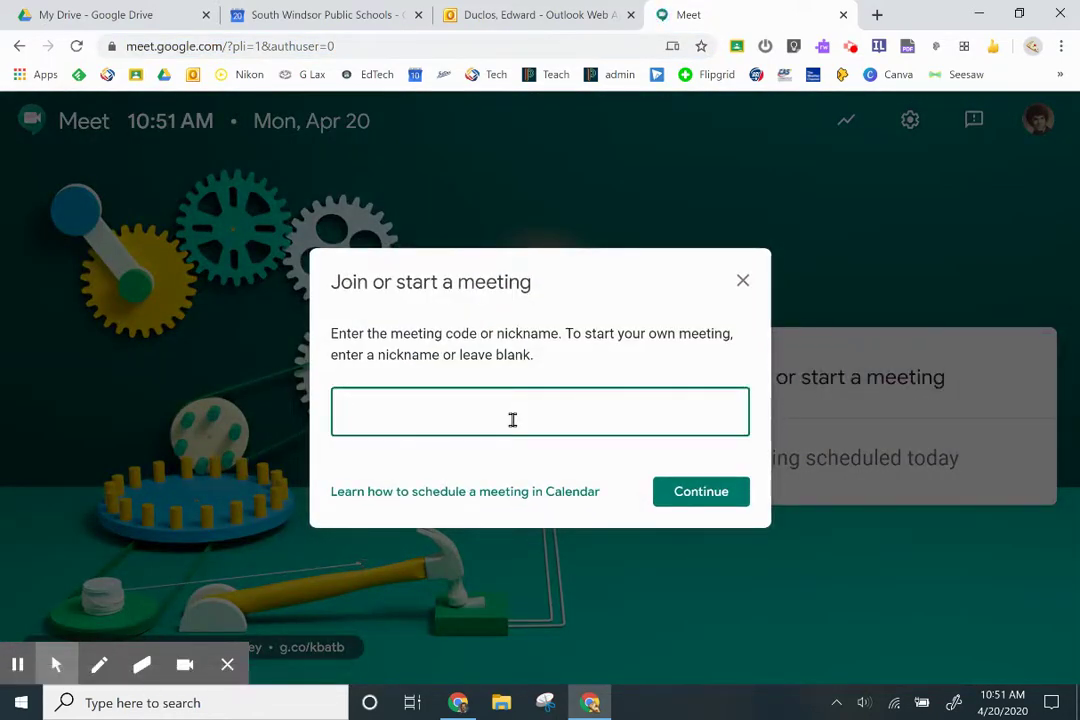
{"action": "type", "text": "ybstaff420"}
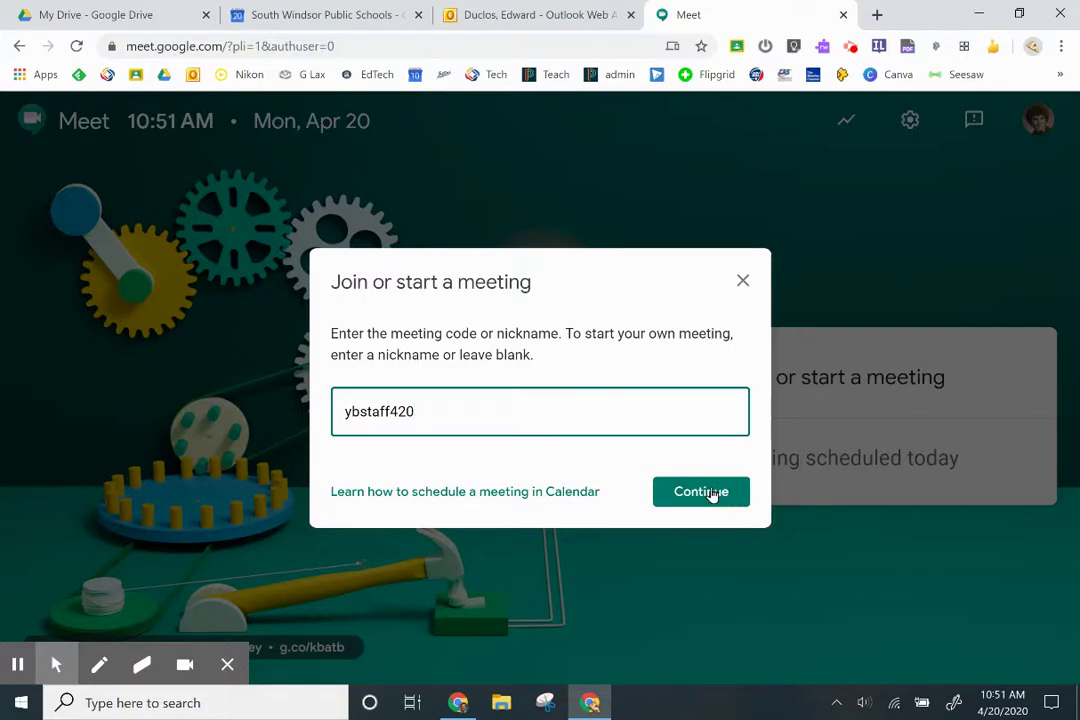
{"action": "left_click", "coordinate": [713, 494]}
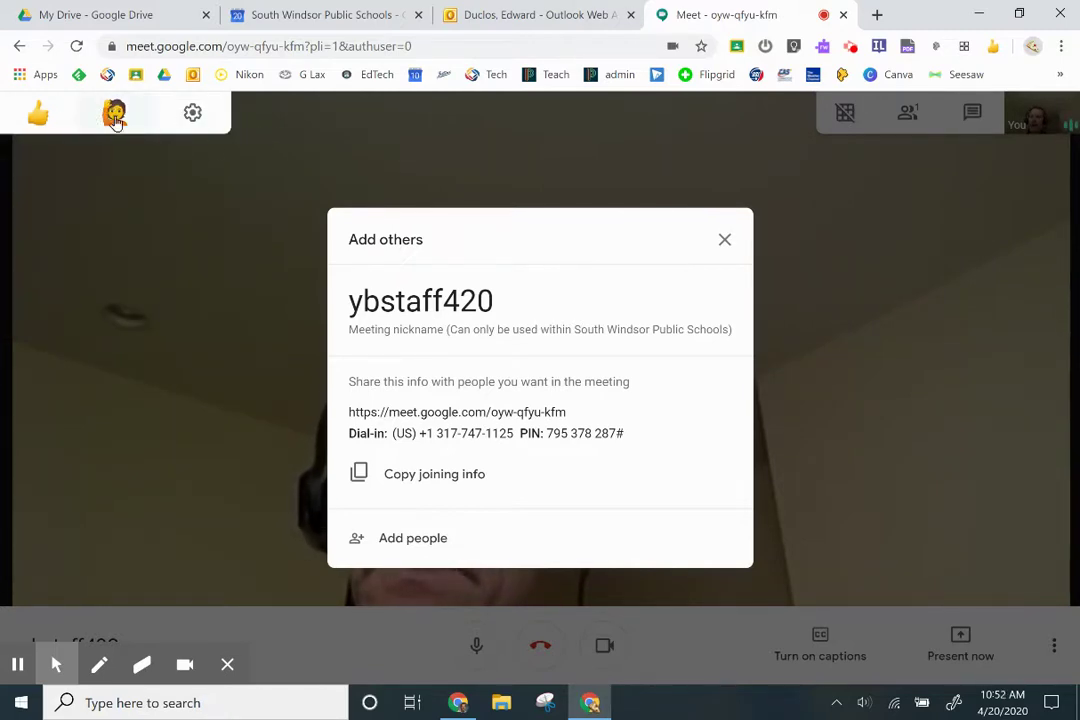
Close the Add others joining-info dialog to leave the full camera view
{"action": "mouse_move", "coordinate": [41, 130]}
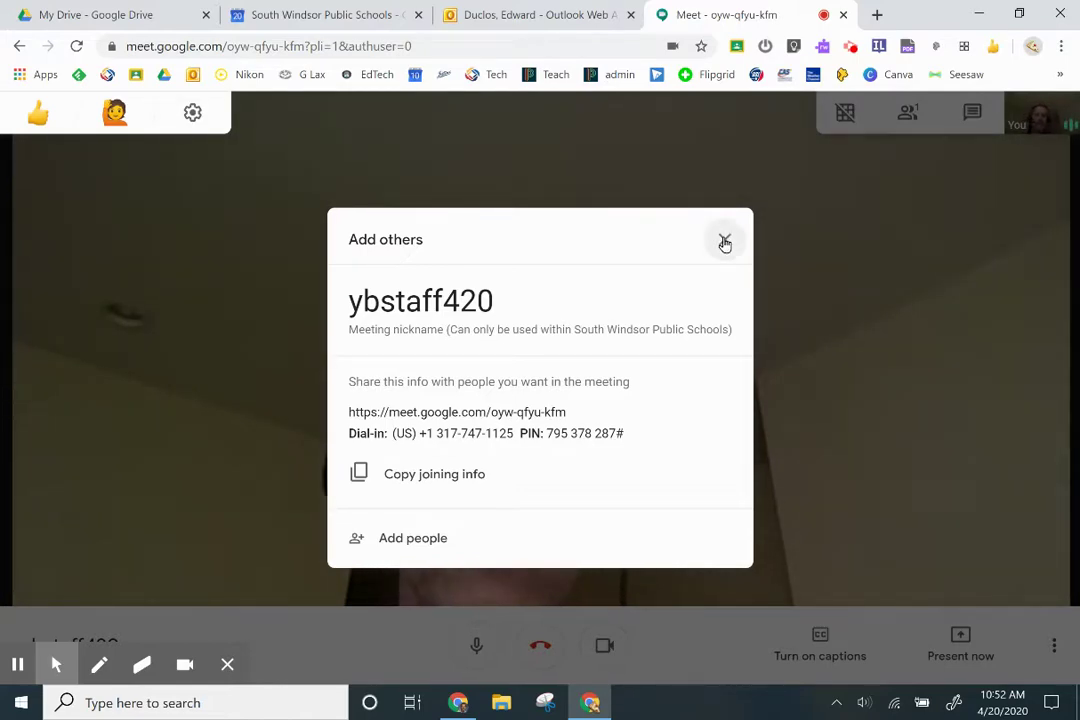
{"action": "left_click", "coordinate": [725, 242]}
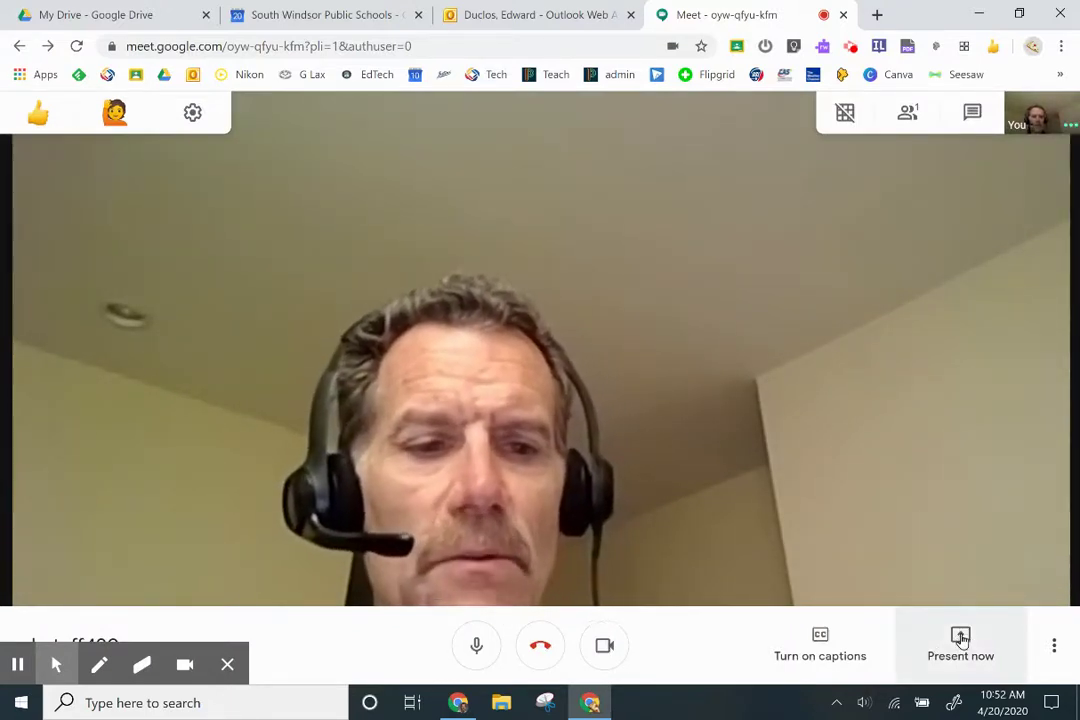
Present the Meet Chrome window to the meeting as a single-window share
{"action": "left_click", "coordinate": [963, 641]}
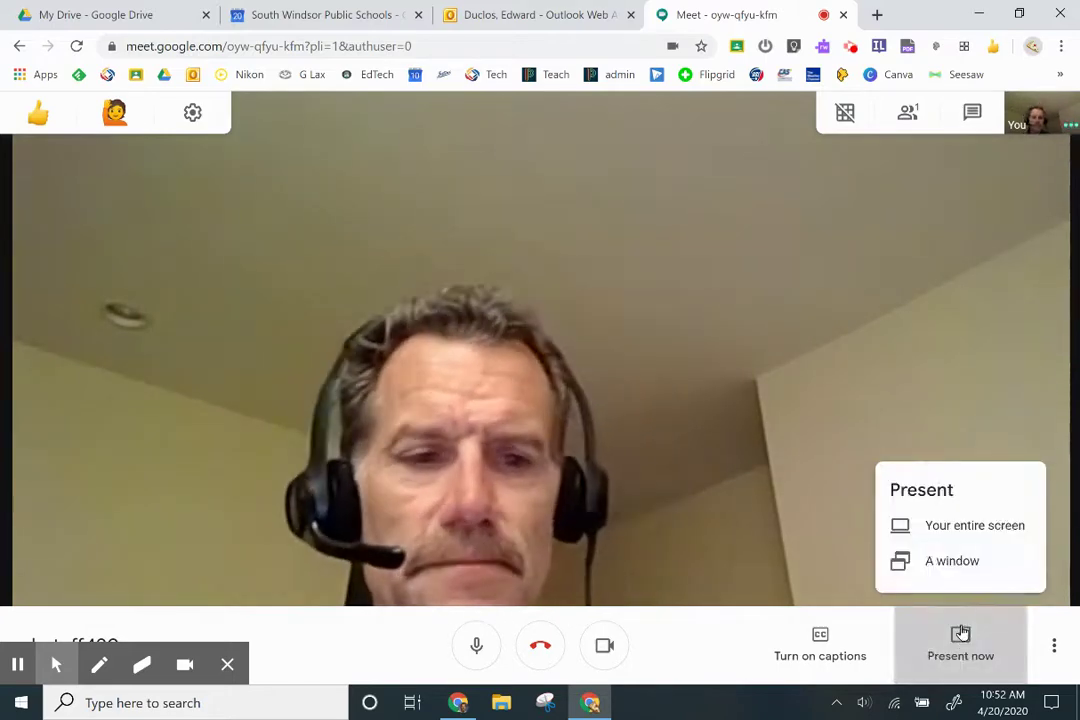
{"action": "left_click", "coordinate": [958, 564]}
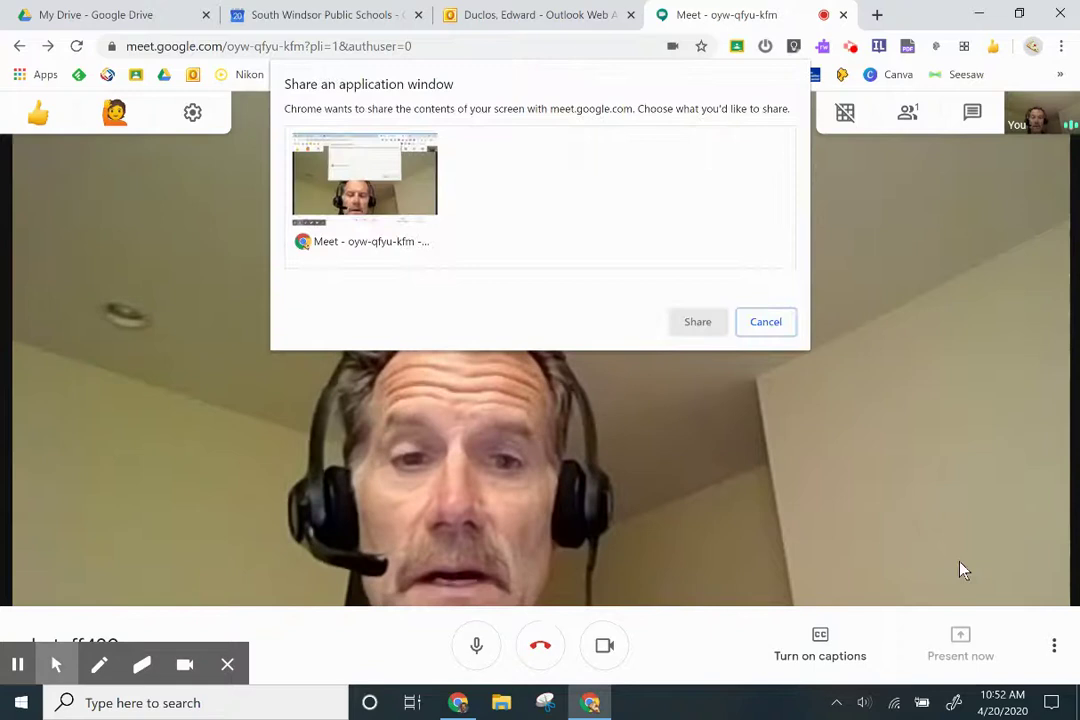
{"action": "left_click", "coordinate": [368, 193]}
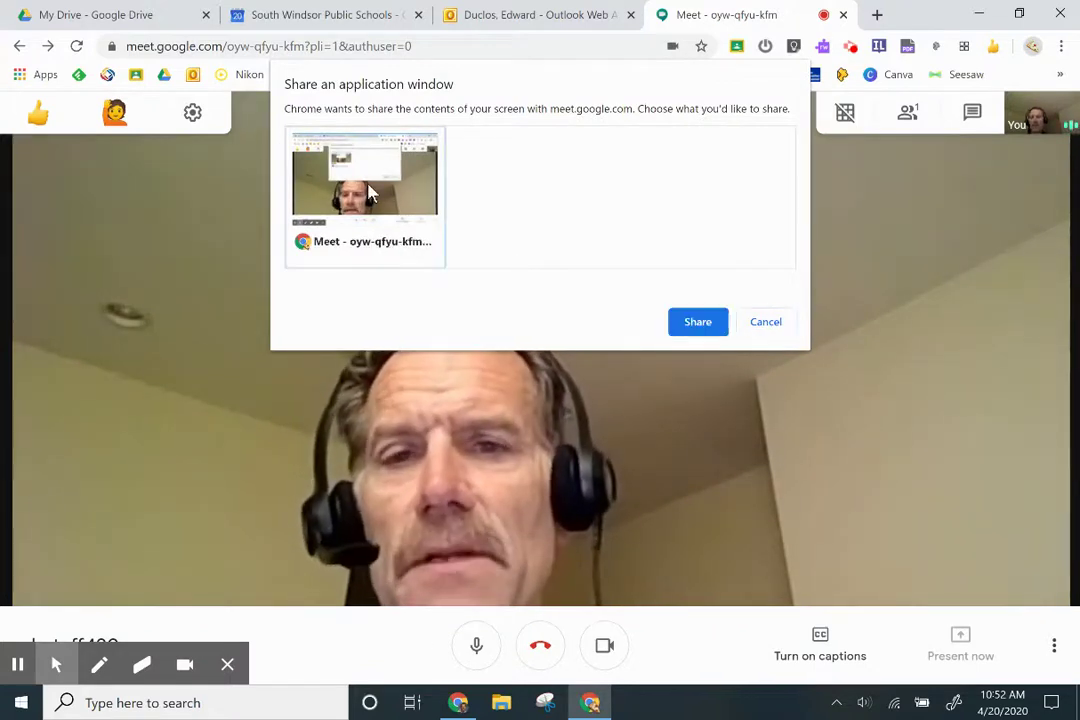
{"action": "left_click", "coordinate": [700, 322]}
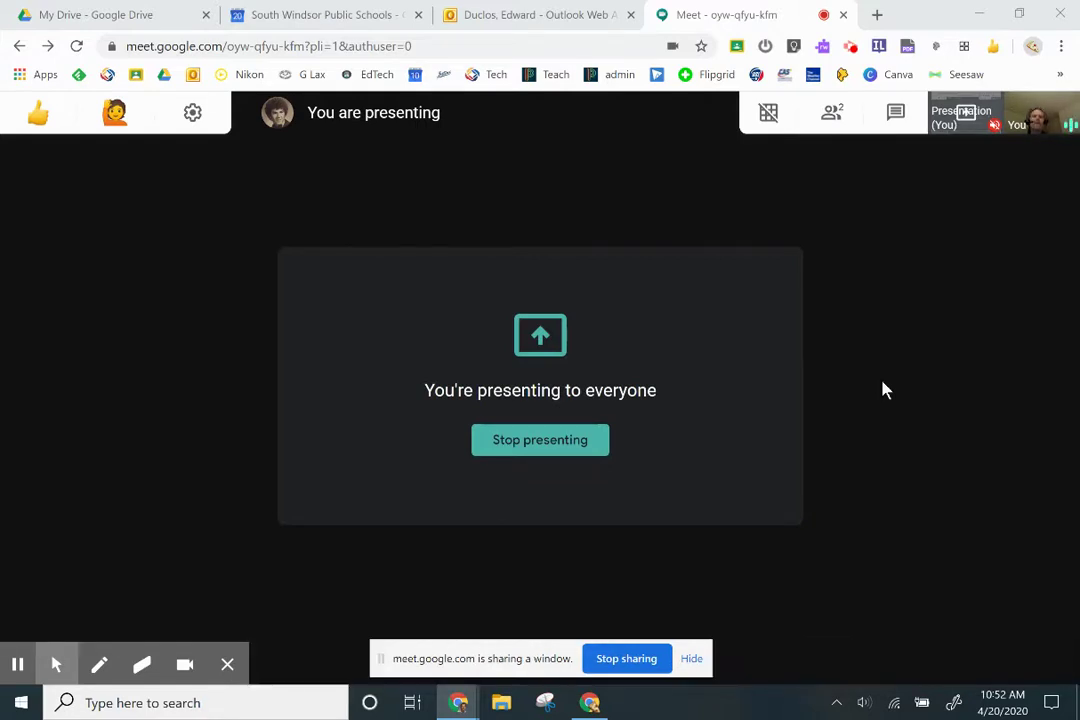
Open Chrome Canvas (canvas.apps.chrome) in a new tab by searching 'chrome canvas'
{"action": "left_click", "coordinate": [875, 16]}
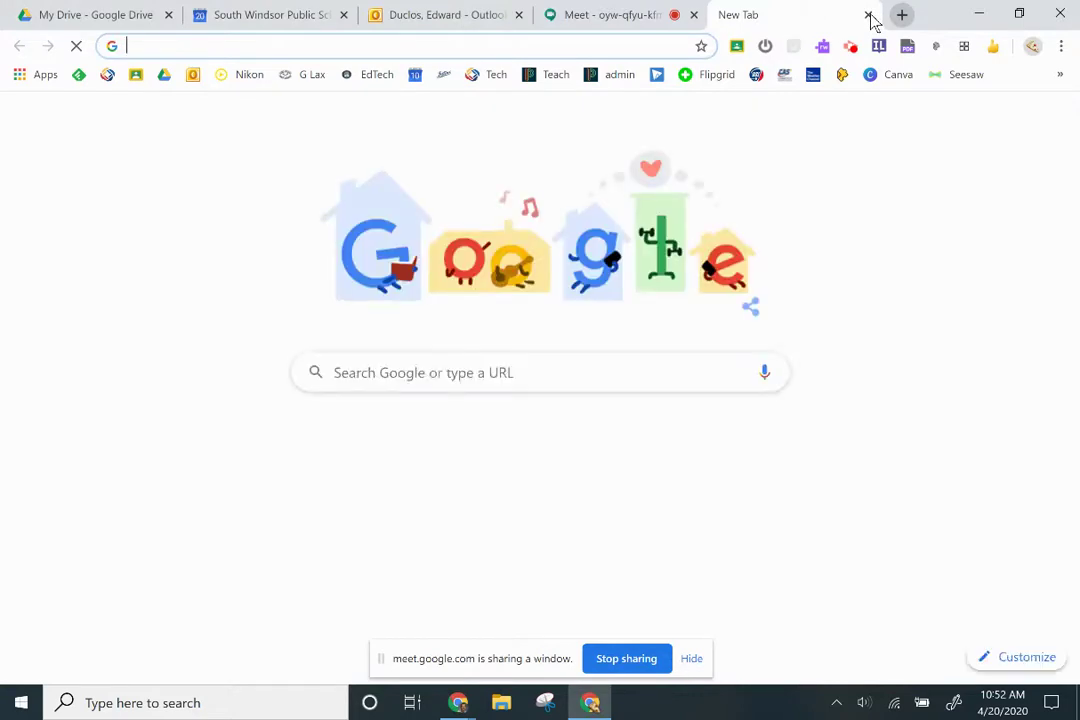
{"action": "type", "text": "go"}
{"action": "key", "text": "BackSpace"}
{"action": "key", "text": "BackSpace"}
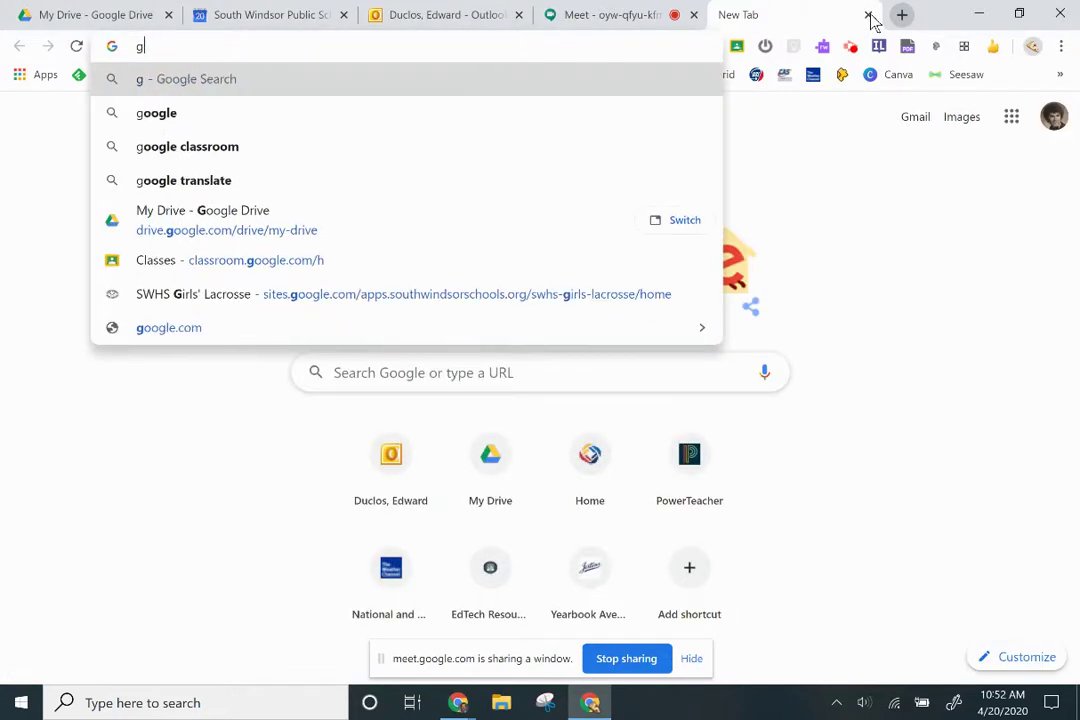
{"action": "type", "text": "chrome"}
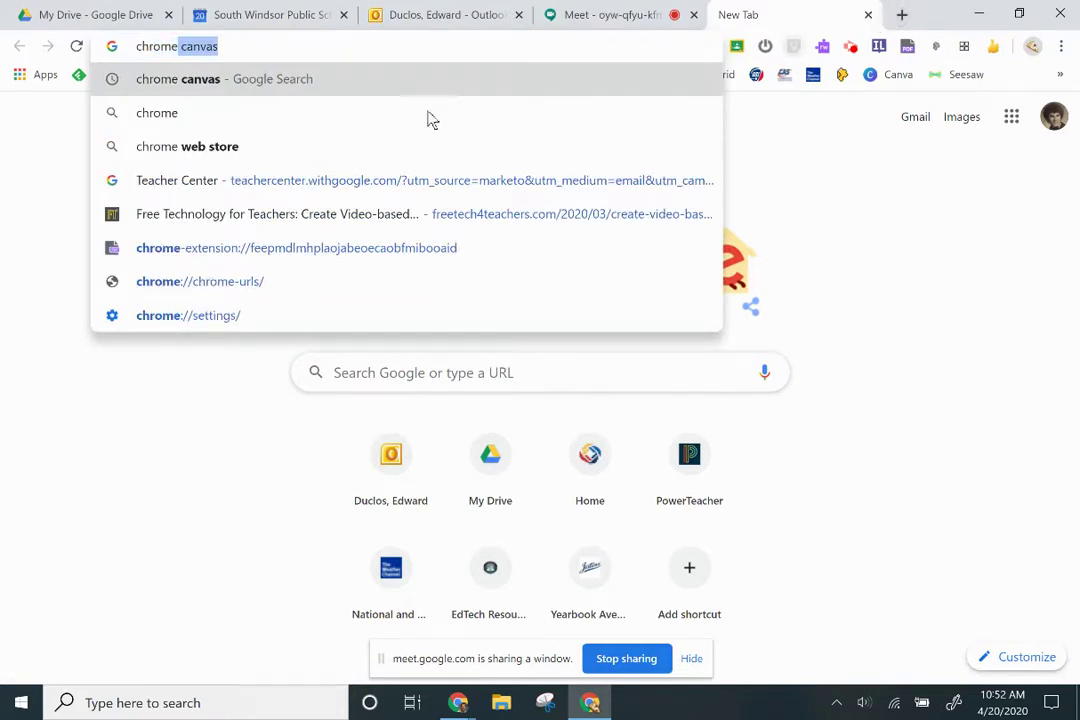
{"action": "left_click", "coordinate": [217, 86]}
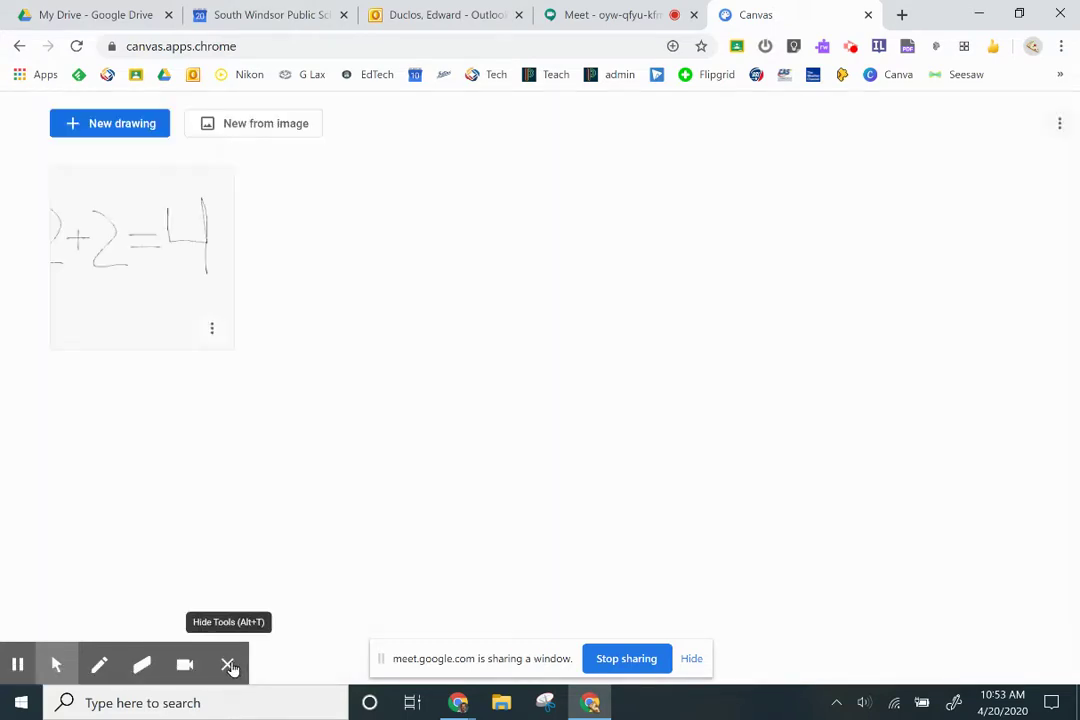
Start a new blank Chrome Canvas drawing and drag the pen size to its minimum
{"action": "left_click", "coordinate": [229, 665]}
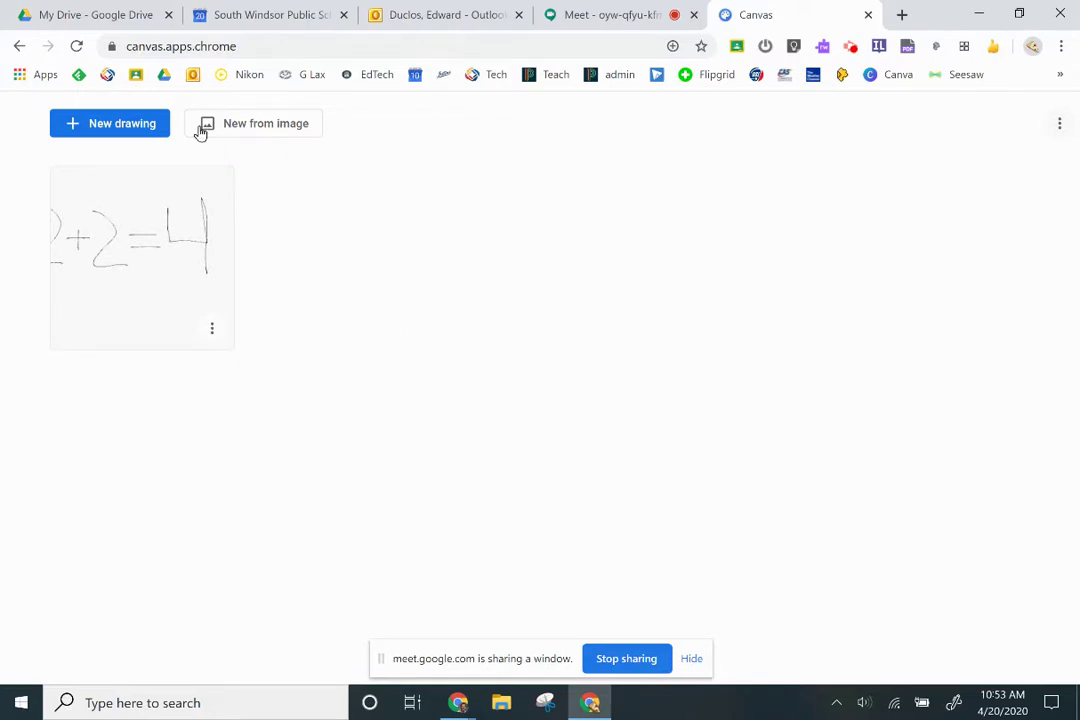
{"action": "left_click", "coordinate": [133, 128]}
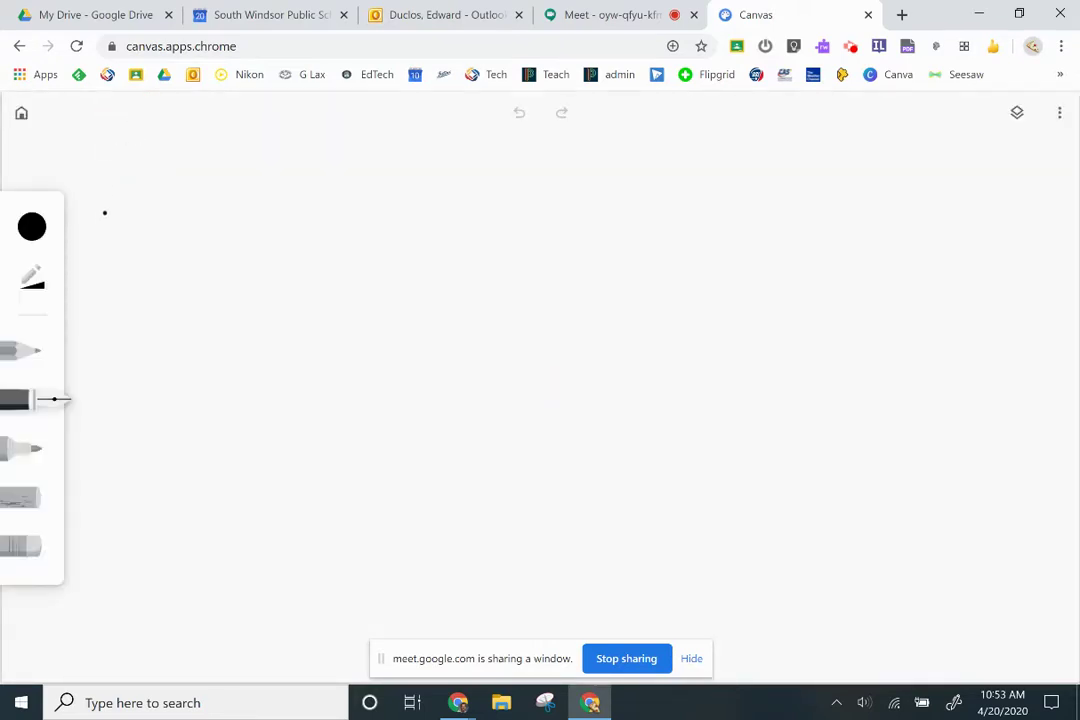
{"action": "left_click", "coordinate": [31, 227]}
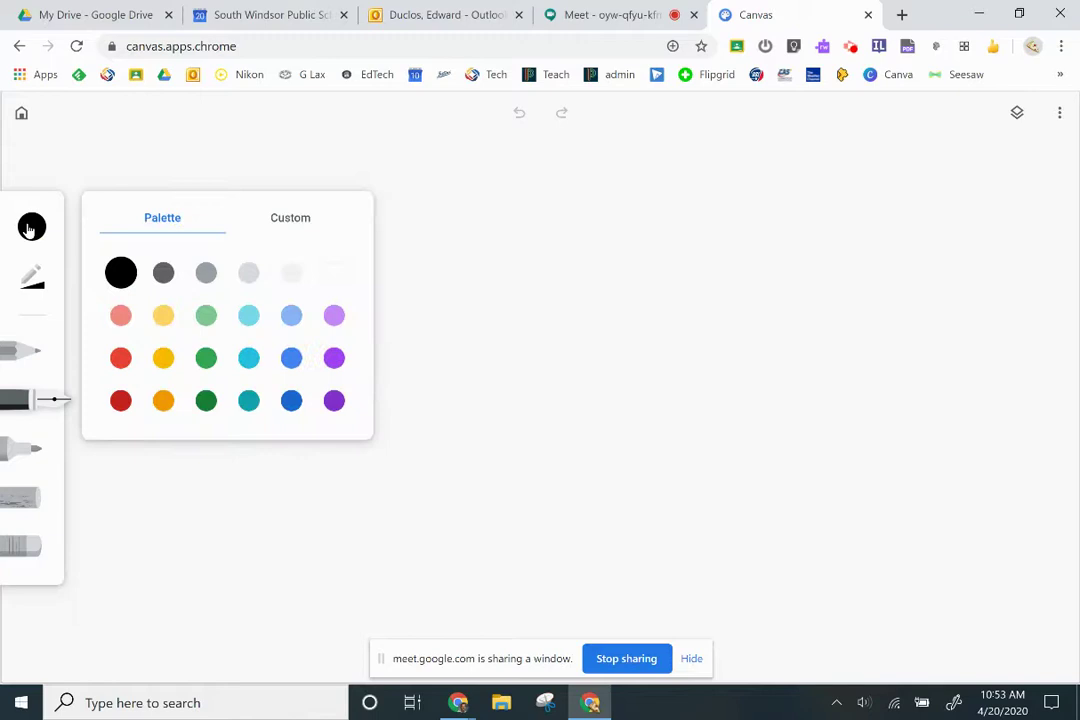
{"action": "left_click", "coordinate": [33, 279]}
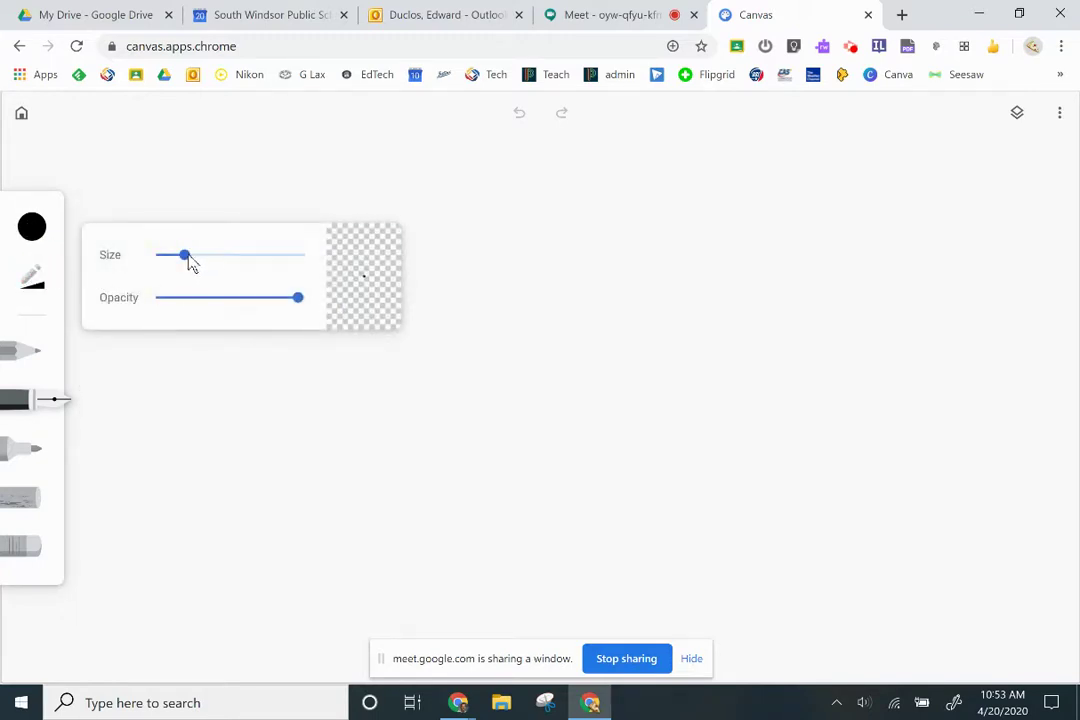
{"action": "left_click_drag", "start_coordinate": [188, 258], "coordinate": [156, 266]}
{"action": "left_click", "coordinate": [36, 403]}
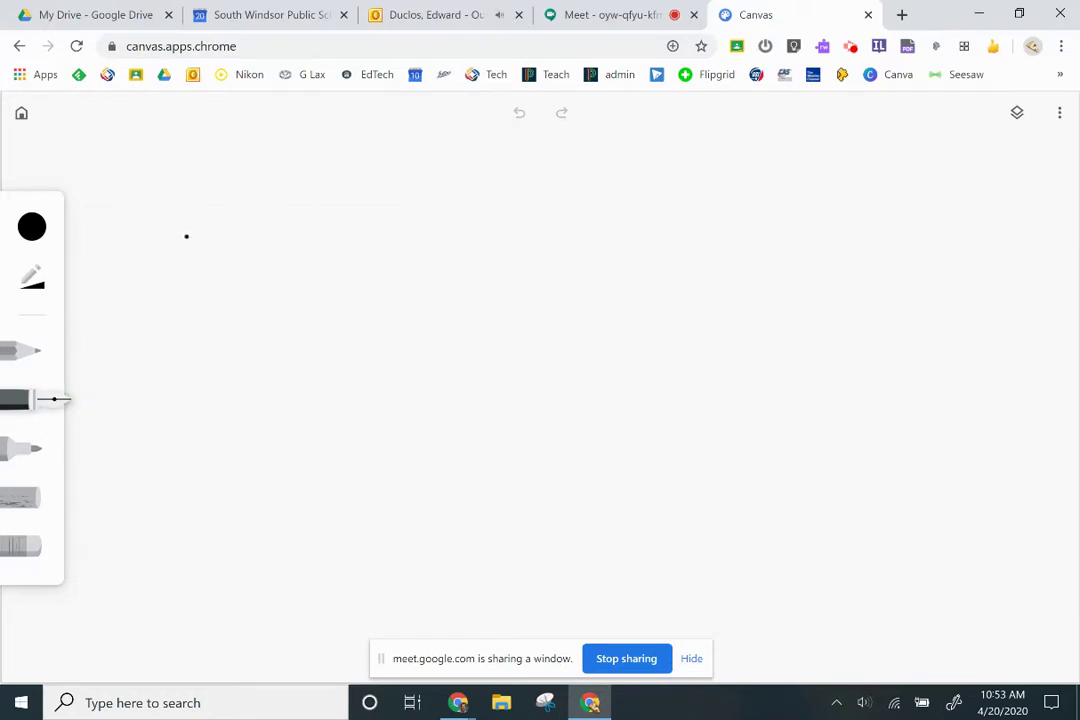
Handwrite the equation 2 + 2 = 4 in large strokes across the blank drawing
{"action": "left_click_drag", "start_coordinate": [218, 425], "coordinate": [329, 413]}
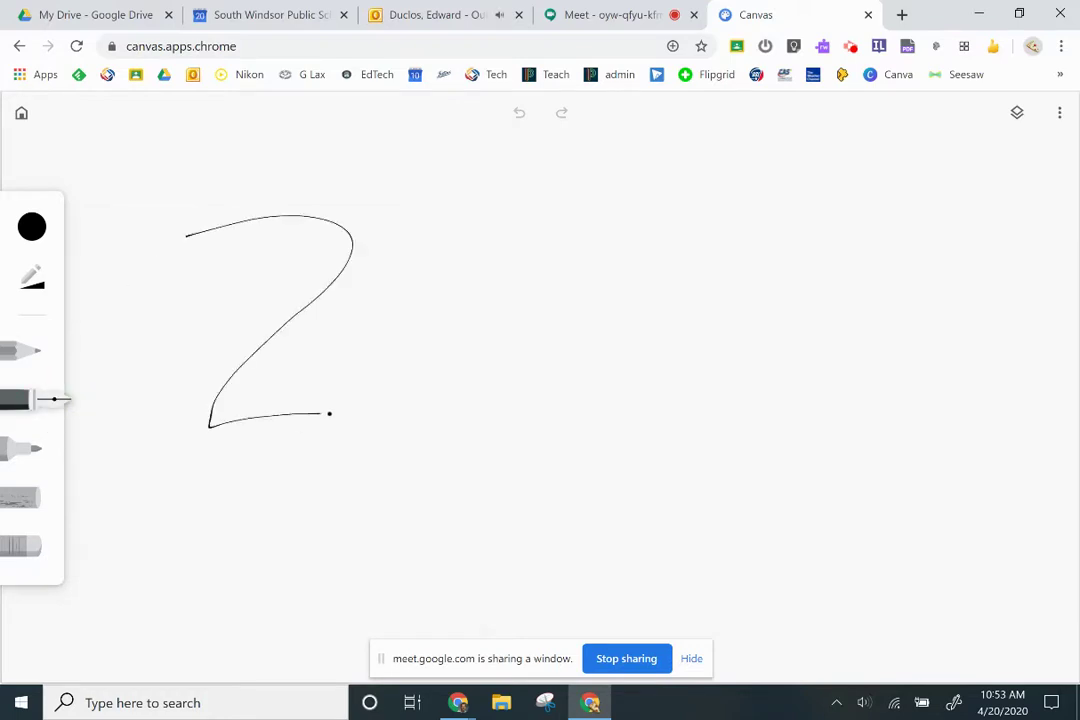
{"action": "left_click_drag", "start_coordinate": [404, 306], "coordinate": [420, 396]}
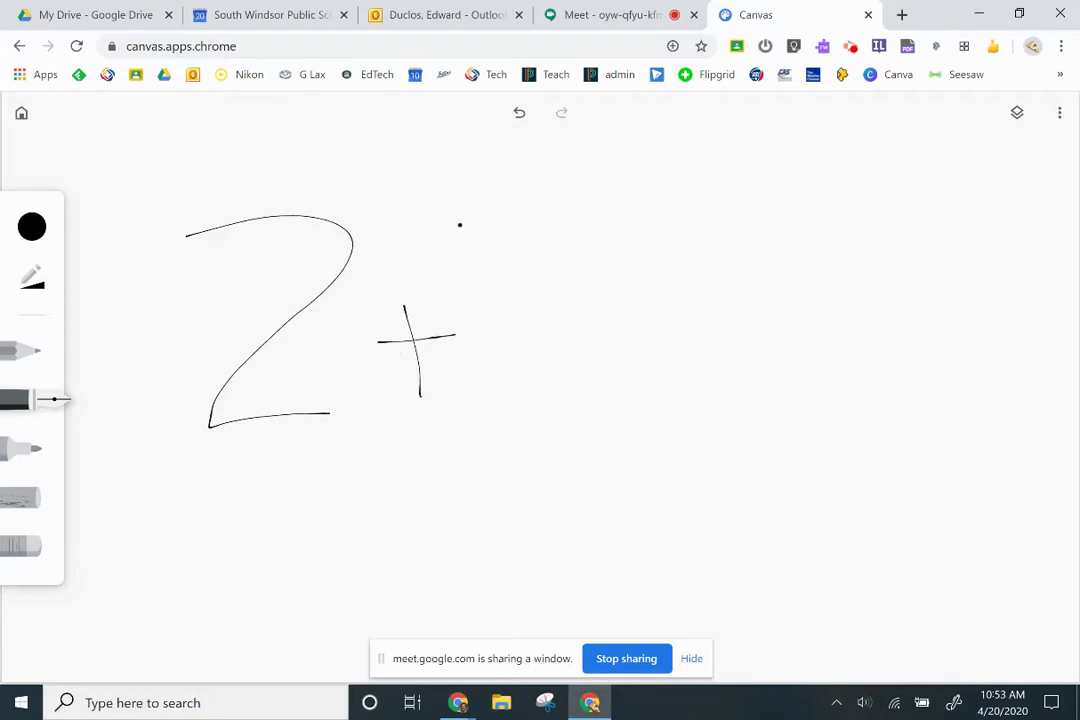
{"action": "mouse_move", "coordinate": [459, 224]}
{"action": "left_mouse_down"}
{"action": "mouse_move", "coordinate": [485, 376]}
{"action": "mouse_move", "coordinate": [515, 399]}
{"action": "left_mouse_up"}
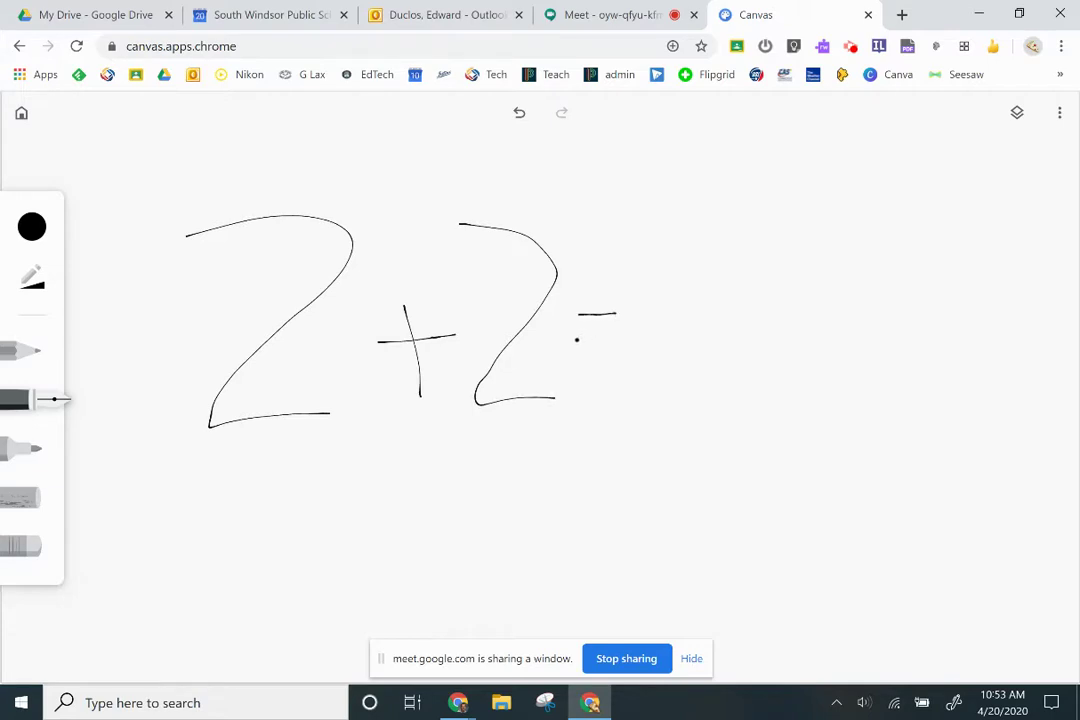
{"action": "mouse_move", "coordinate": [656, 227]}
{"action": "left_mouse_down"}
{"action": "mouse_move", "coordinate": [730, 352]}
{"action": "mouse_move", "coordinate": [752, 352]}
{"action": "left_mouse_up"}
{"action": "left_click_drag", "start_coordinate": [740, 219], "coordinate": [757, 413]}
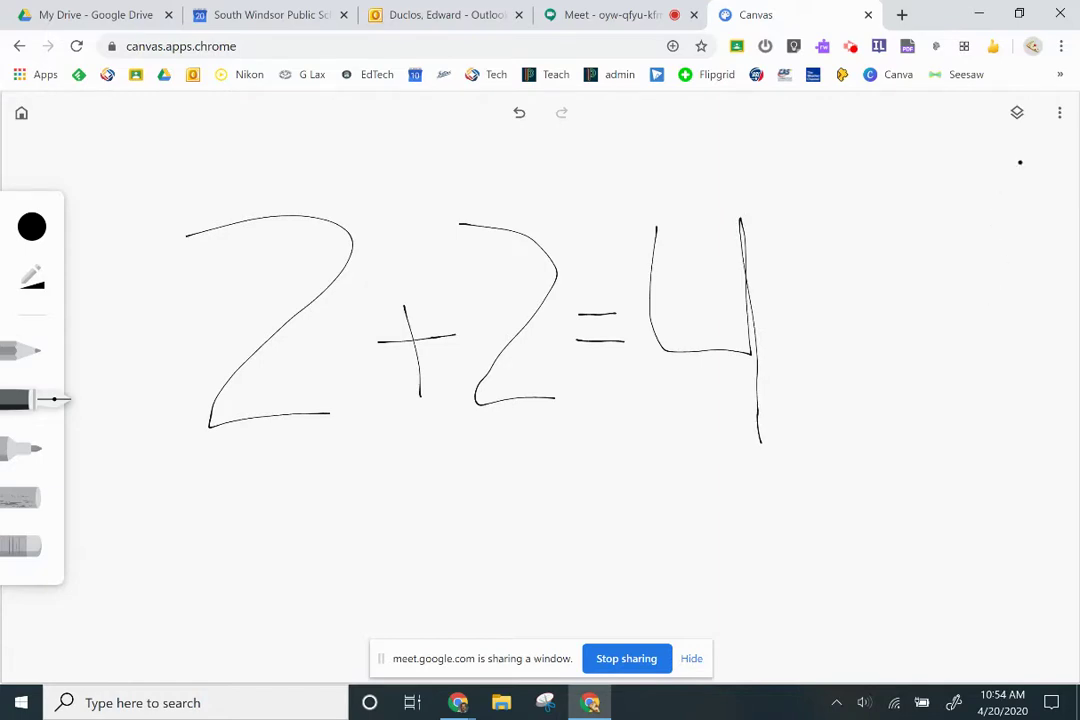
{"action": "left_click", "coordinate": [1060, 117]}
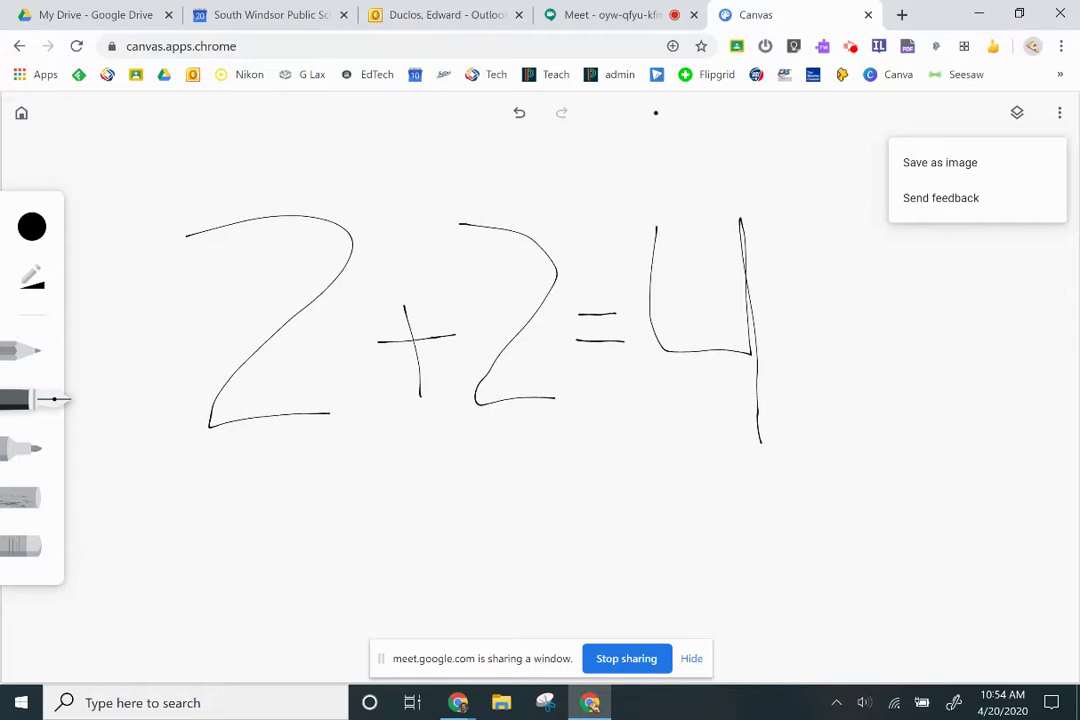
Stop the current share, return to the Meet tab, and re-present the Meet window
{"action": "left_click", "coordinate": [630, 659]}
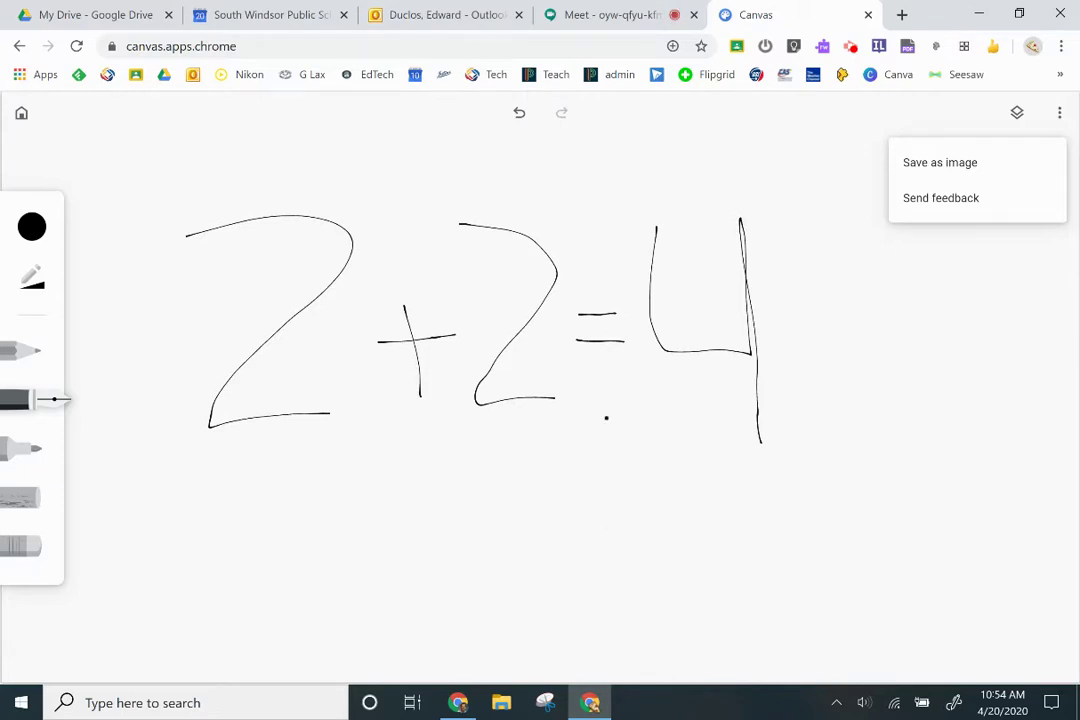
{"action": "left_click", "coordinate": [607, 22]}
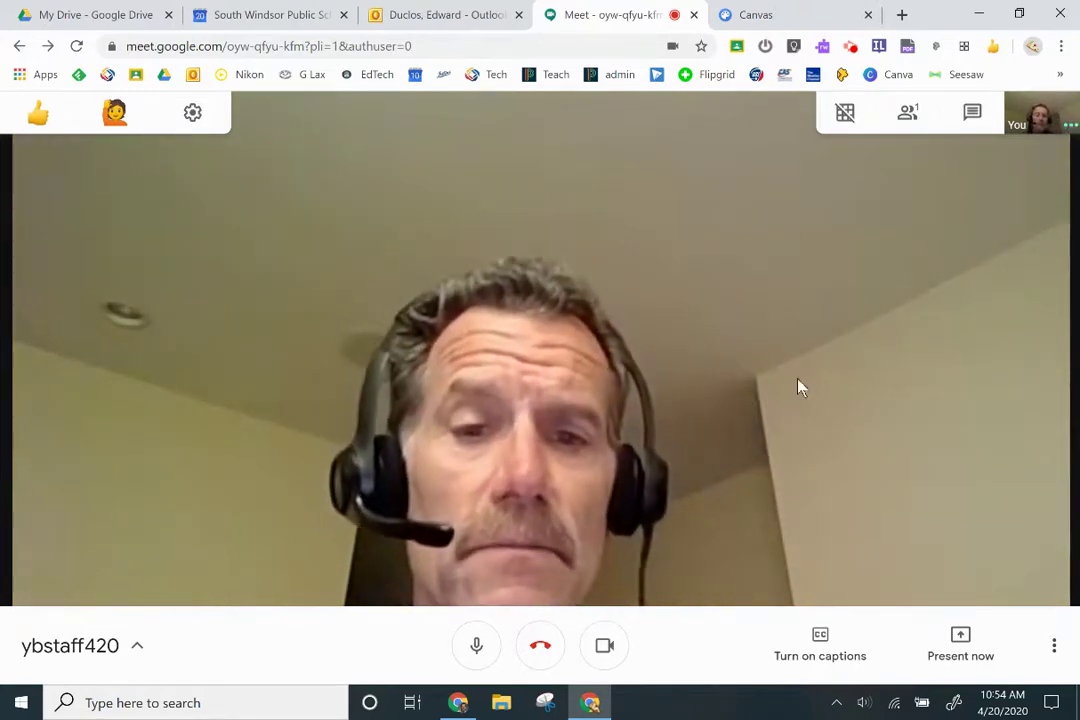
{"action": "left_click", "coordinate": [960, 643]}
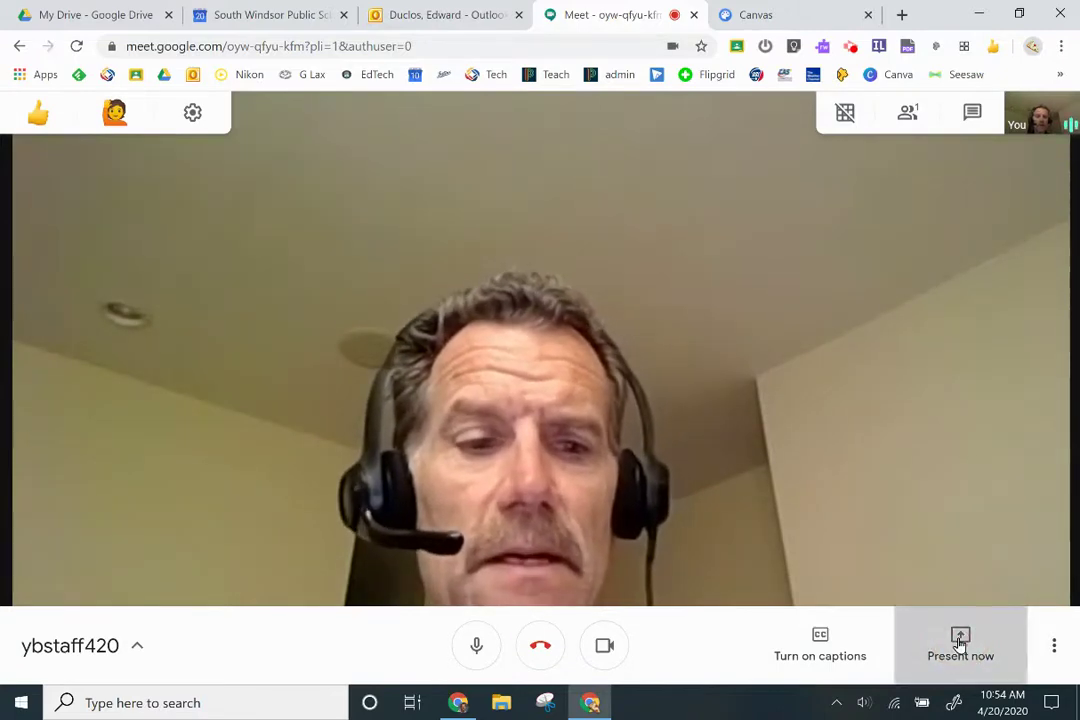
{"action": "left_click", "coordinate": [952, 566]}
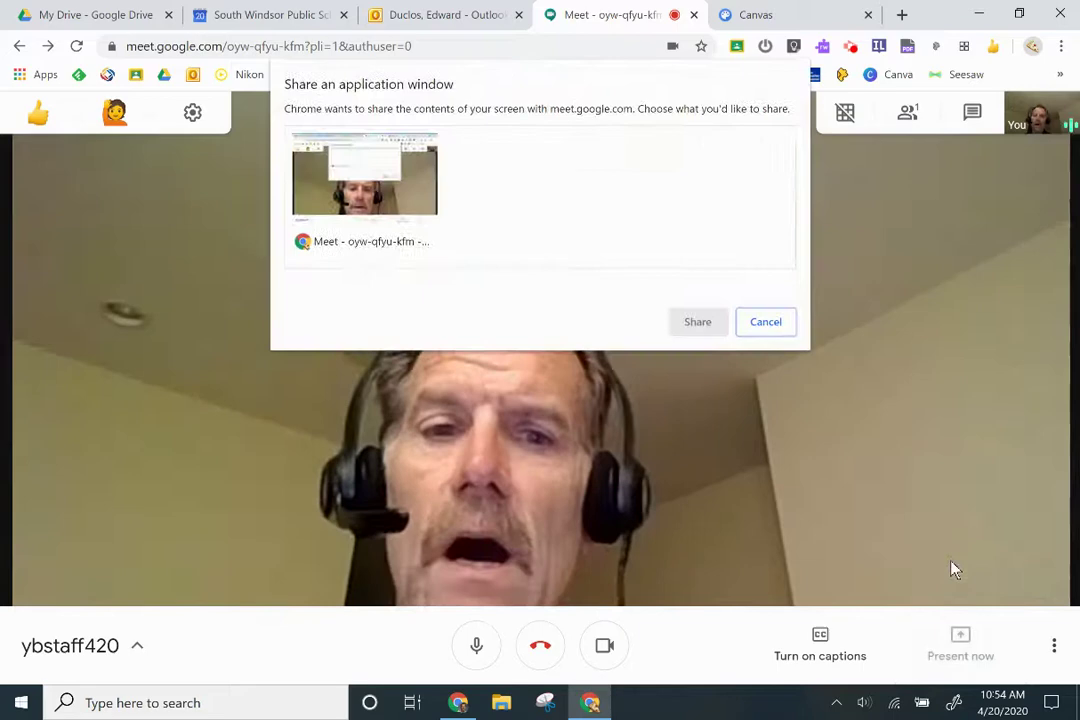
{"action": "left_click", "coordinate": [372, 192]}
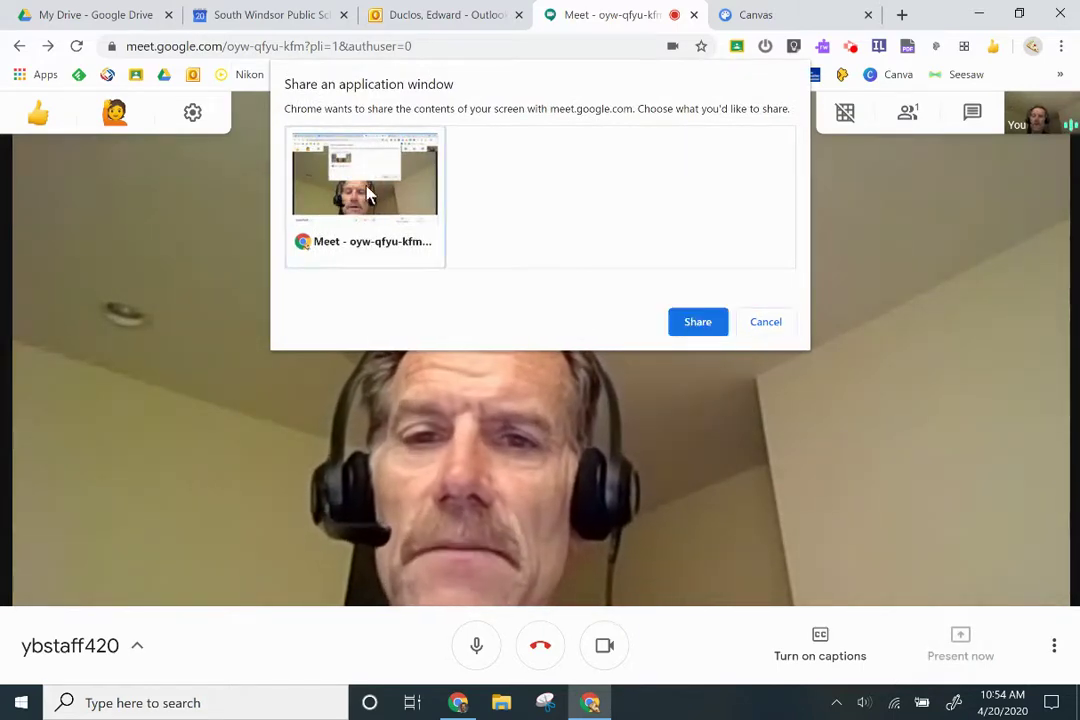
{"action": "left_click", "coordinate": [699, 324]}
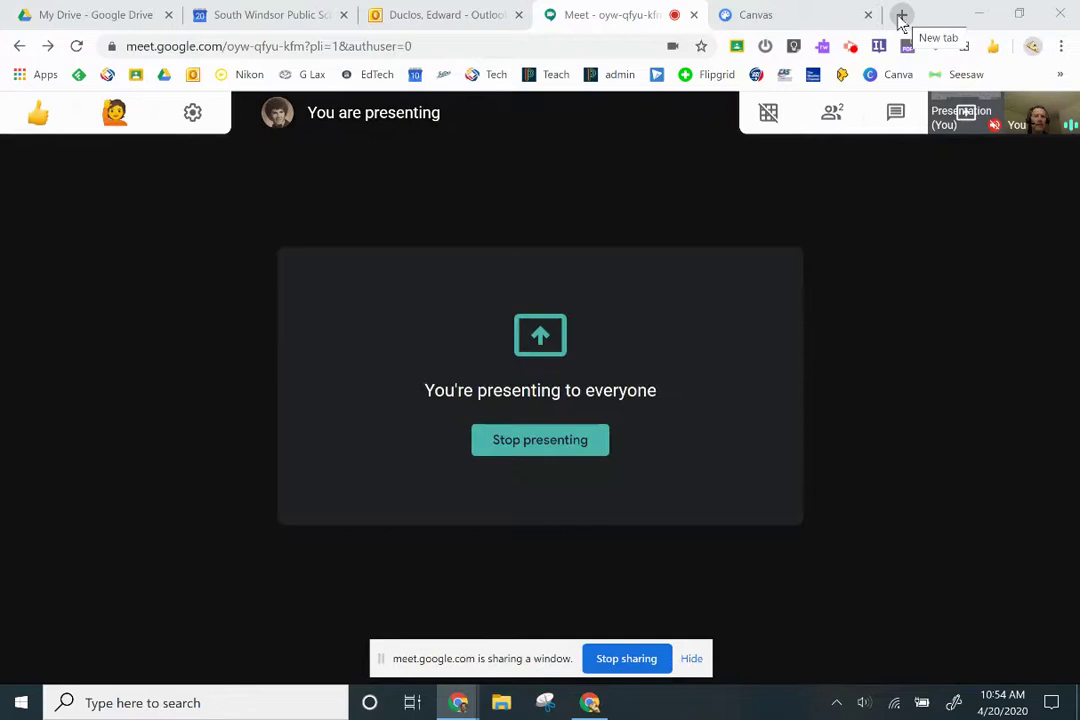
Launch Google Jamboard in a new tab from the Google apps grid
{"action": "left_click", "coordinate": [901, 16]}
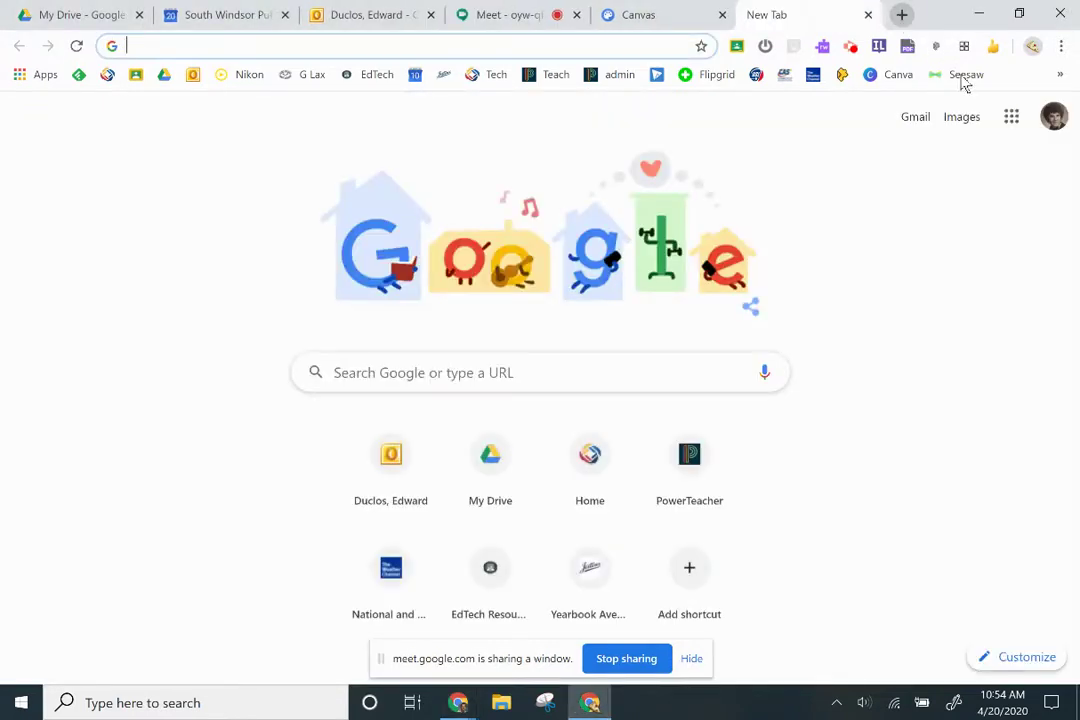
{"action": "left_click", "coordinate": [1012, 117]}
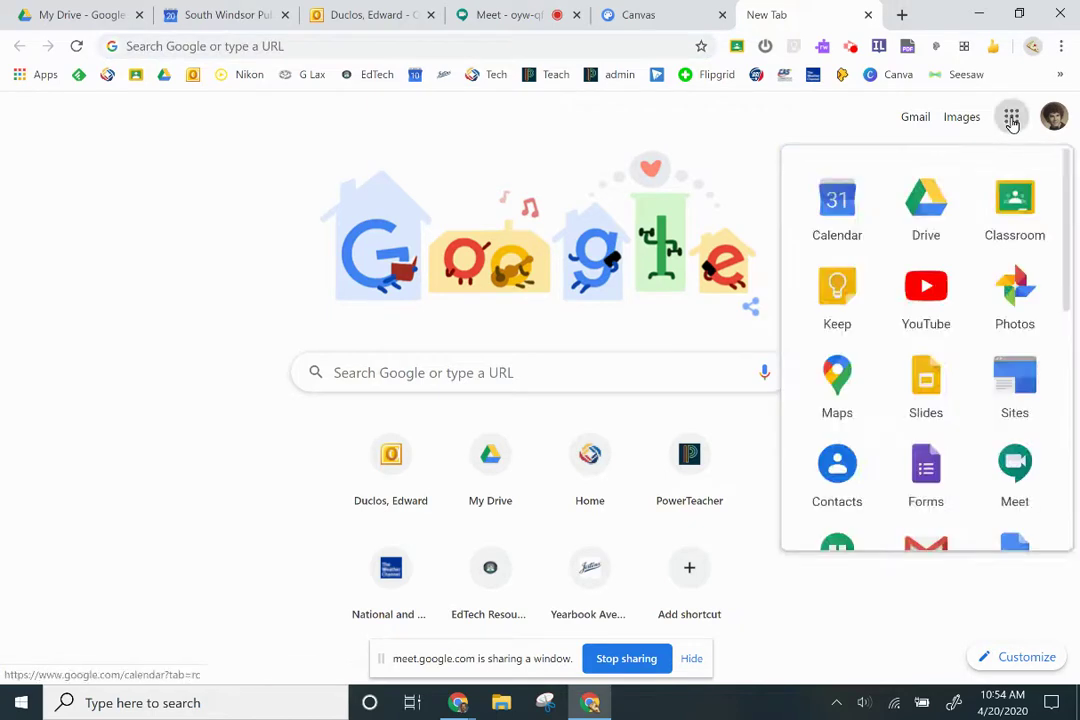
{"action": "scroll", "coordinate": [1069, 210], "scroll_direction": "down", "scroll_amount": 5}
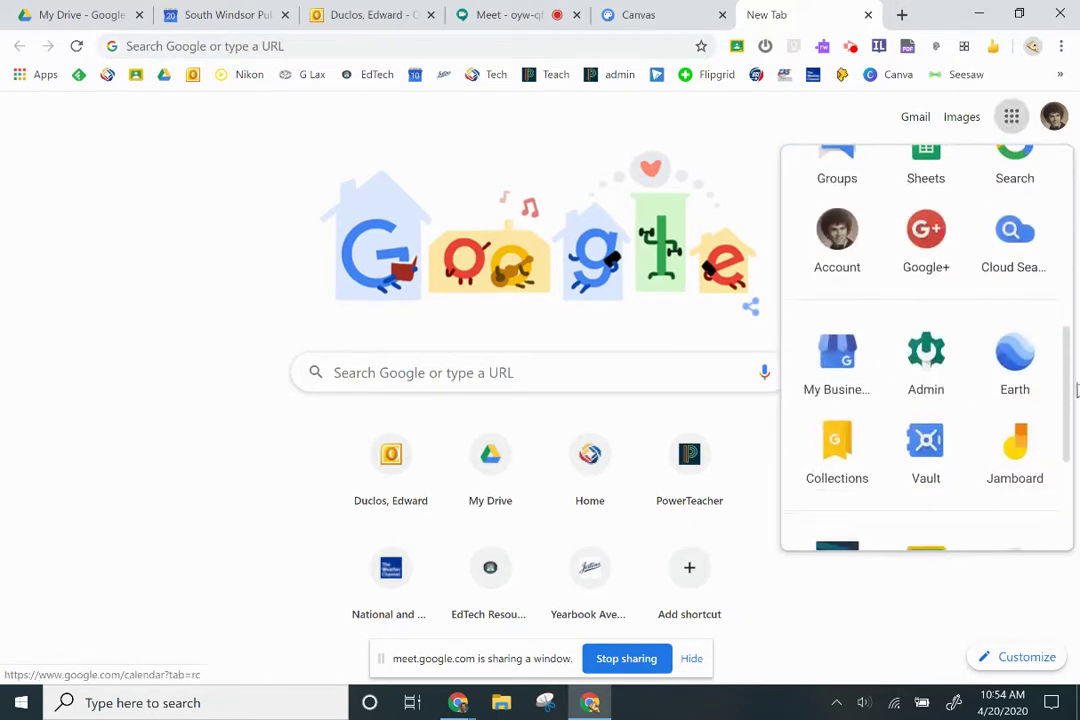
{"action": "left_click", "coordinate": [1017, 449]}
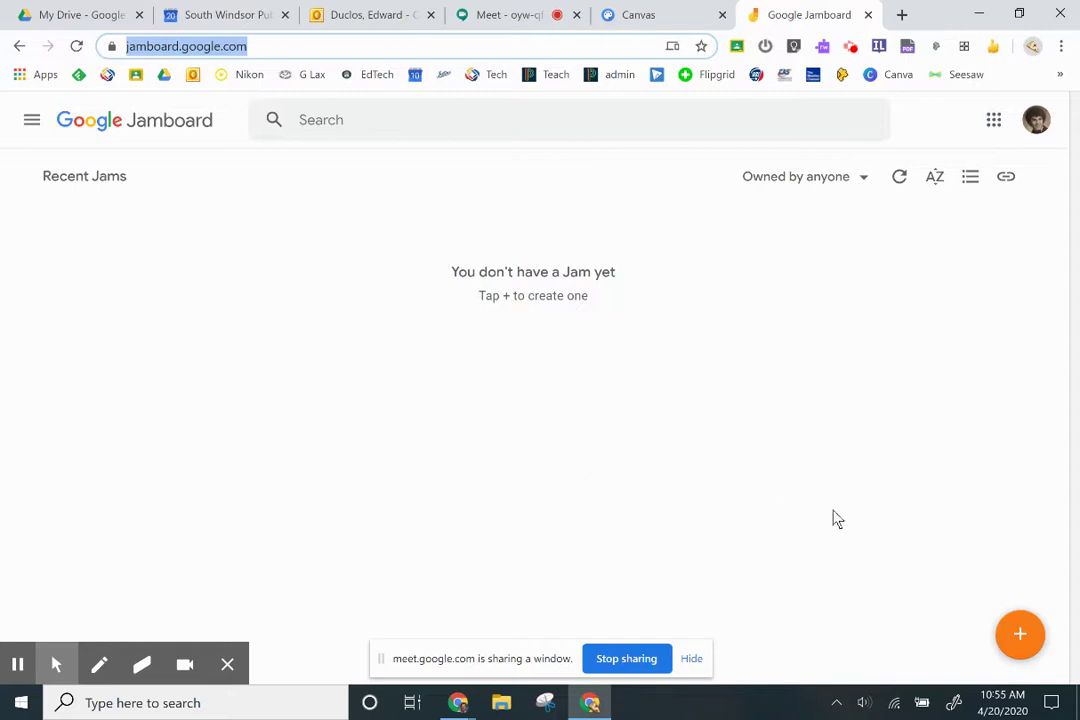
Create a new blank Untitled Jam with the orange + button
{"action": "left_click", "coordinate": [1019, 638]}
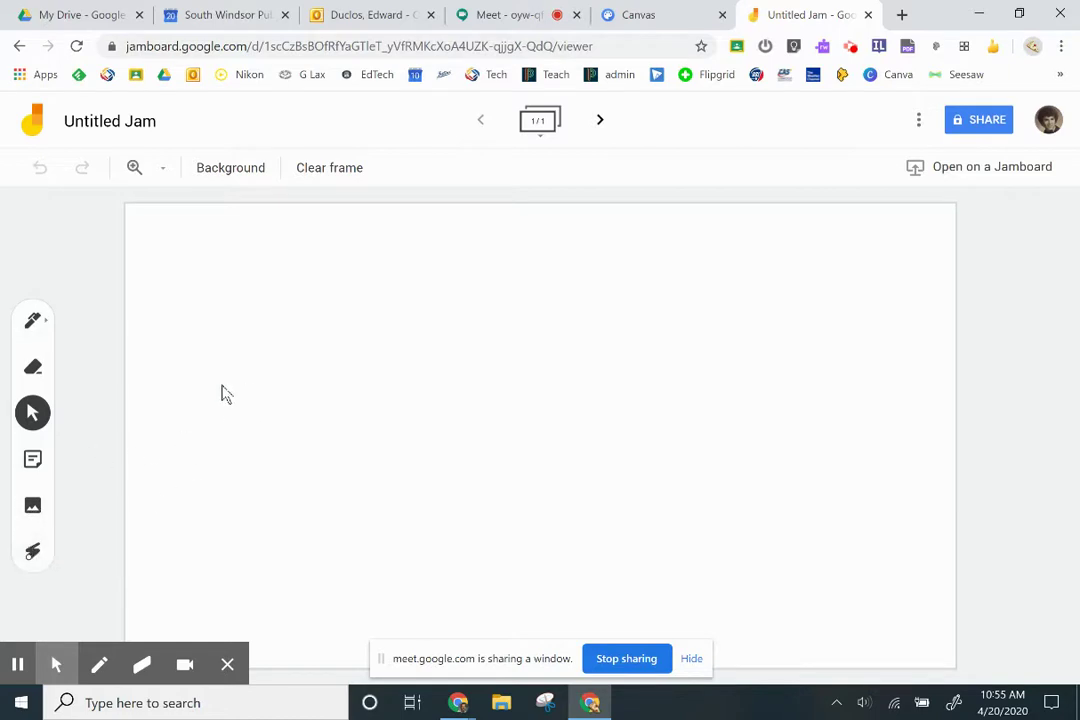
Select the Jamboard Pen tool and view its type and colour options
{"action": "left_click", "coordinate": [42, 324]}
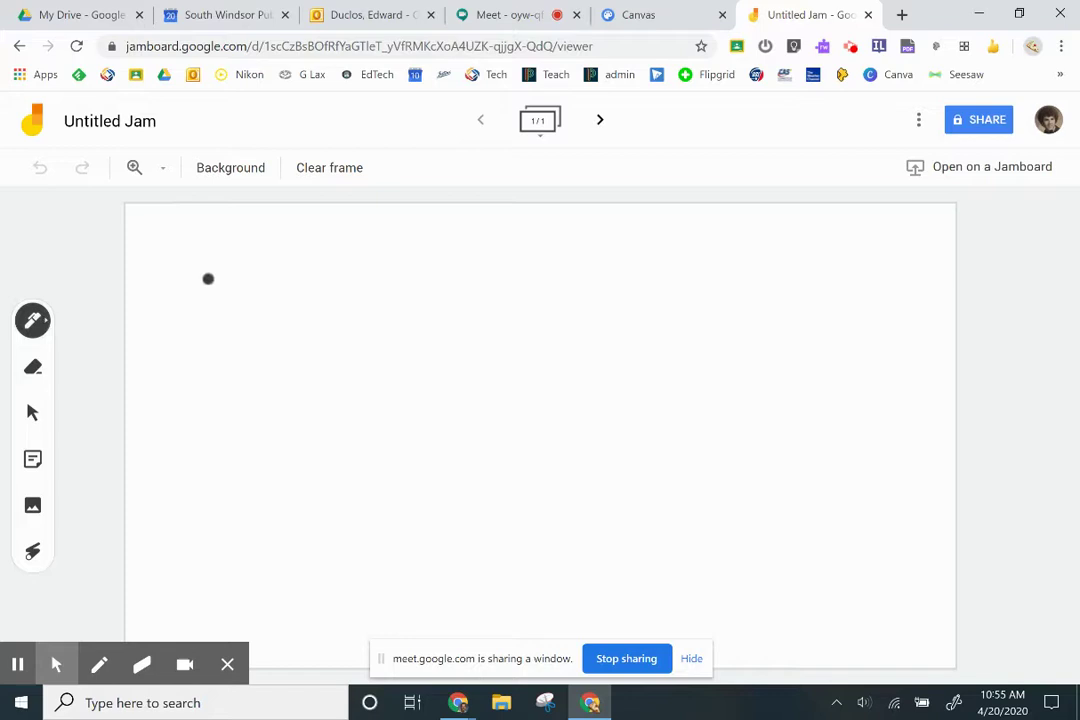
{"action": "left_click", "coordinate": [44, 324]}
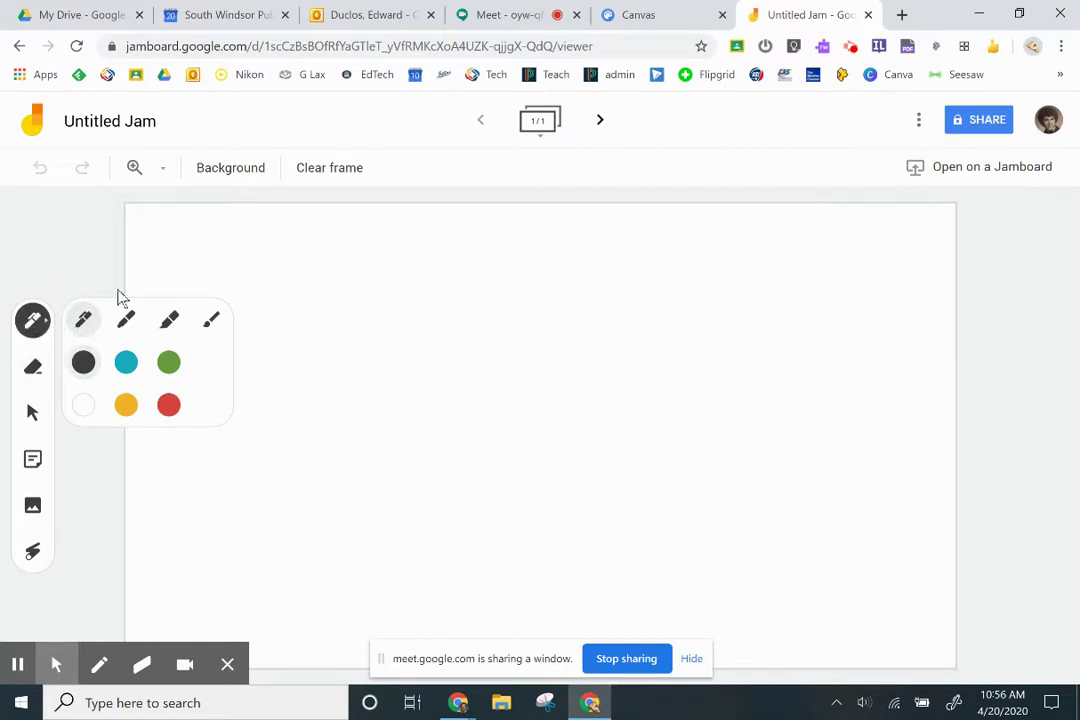
{"action": "left_click", "coordinate": [218, 283]}
Handwrite 2 + 2 = 4 freehand across the Jam's frame
{"action": "mouse_move", "coordinate": [219, 282]}
{"action": "left_mouse_down"}
{"action": "mouse_move", "coordinate": [340, 284]}
{"action": "mouse_move", "coordinate": [258, 436]}
{"action": "mouse_move", "coordinate": [355, 438]}
{"action": "left_mouse_up"}
{"action": "left_click_drag", "start_coordinate": [392, 345], "coordinate": [392, 417]}
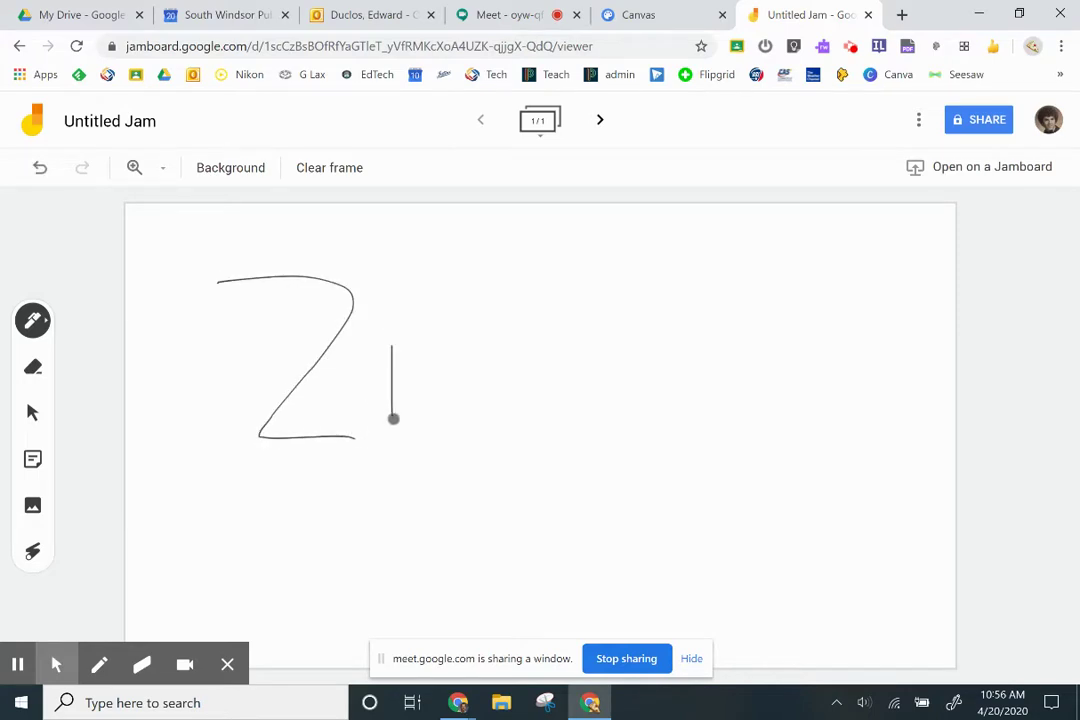
{"action": "left_click_drag", "start_coordinate": [401, 367], "coordinate": [420, 367]}
{"action": "mouse_move", "coordinate": [456, 284]}
{"action": "left_mouse_down"}
{"action": "mouse_move", "coordinate": [497, 407]}
{"action": "mouse_move", "coordinate": [493, 432]}
{"action": "mouse_move", "coordinate": [550, 435]}
{"action": "left_mouse_up"}
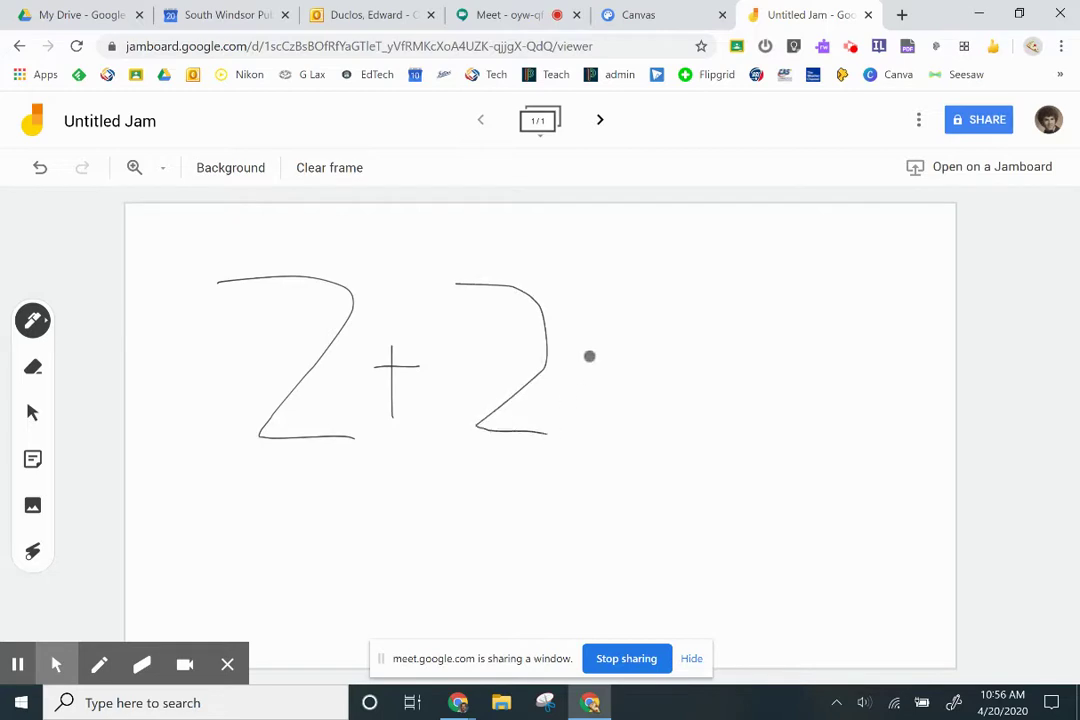
{"action": "left_click_drag", "start_coordinate": [598, 356], "coordinate": [633, 356]}
{"action": "left_click_drag", "start_coordinate": [600, 409], "coordinate": [685, 400]}
{"action": "mouse_move", "coordinate": [720, 283]}
{"action": "left_mouse_down"}
{"action": "mouse_move", "coordinate": [733, 335]}
{"action": "mouse_move", "coordinate": [797, 339]}
{"action": "left_mouse_up"}
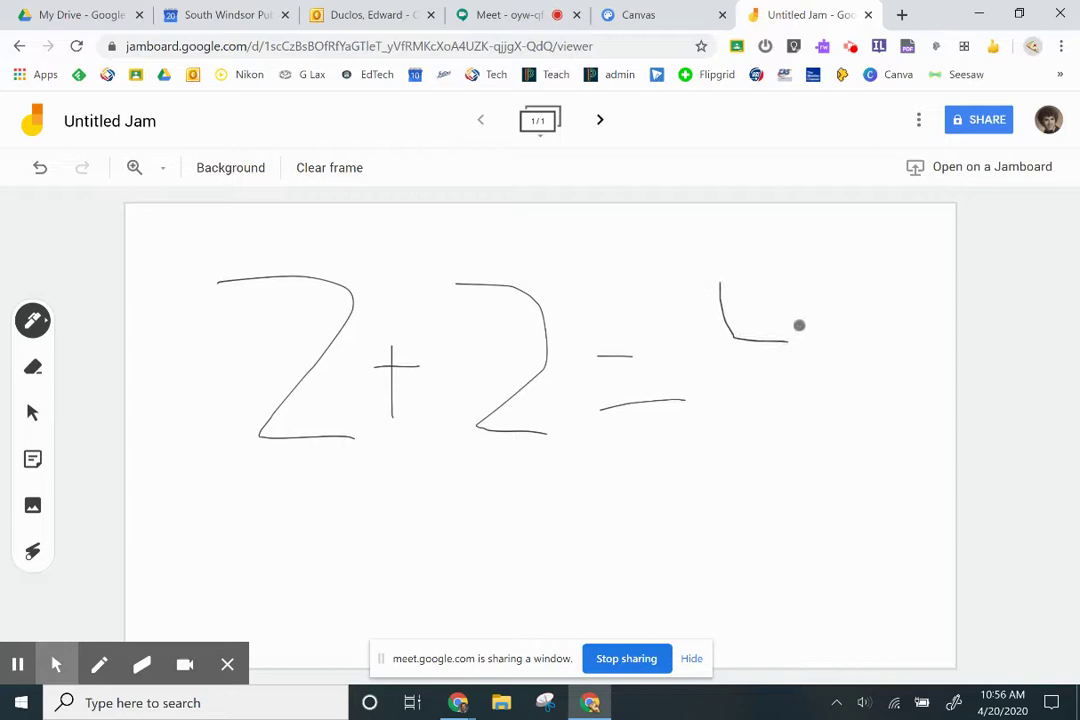
{"action": "left_click_drag", "start_coordinate": [808, 265], "coordinate": [800, 435]}
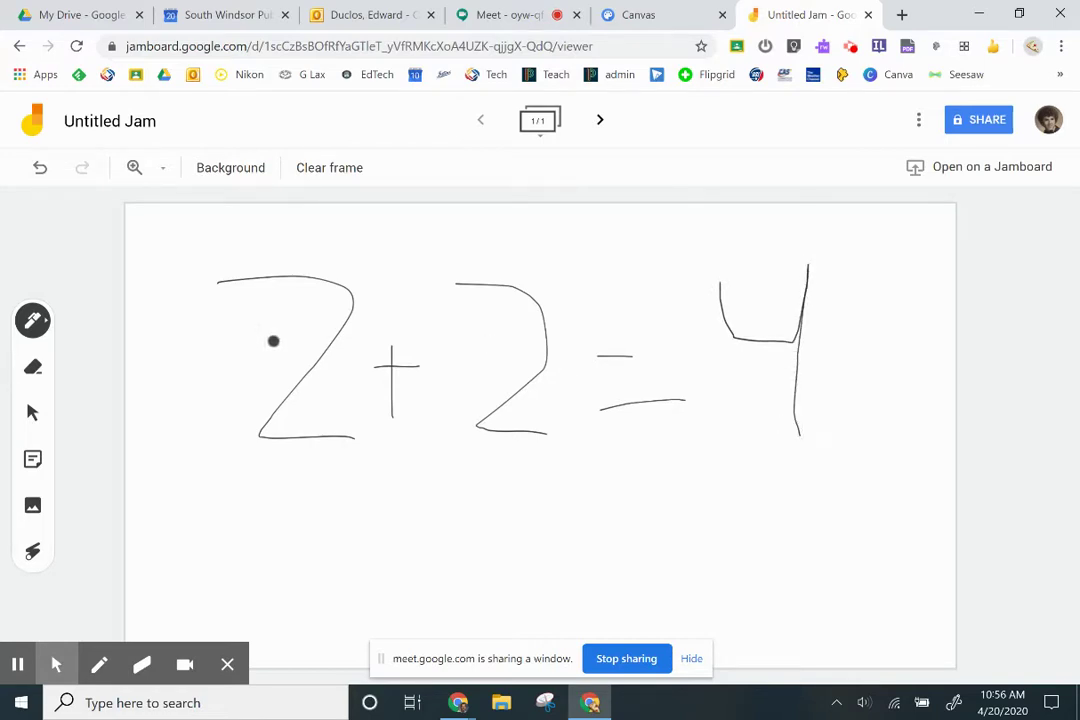
Add a yellow sticky note reading 'Testing' to the frame
{"action": "left_click", "coordinate": [32, 459]}
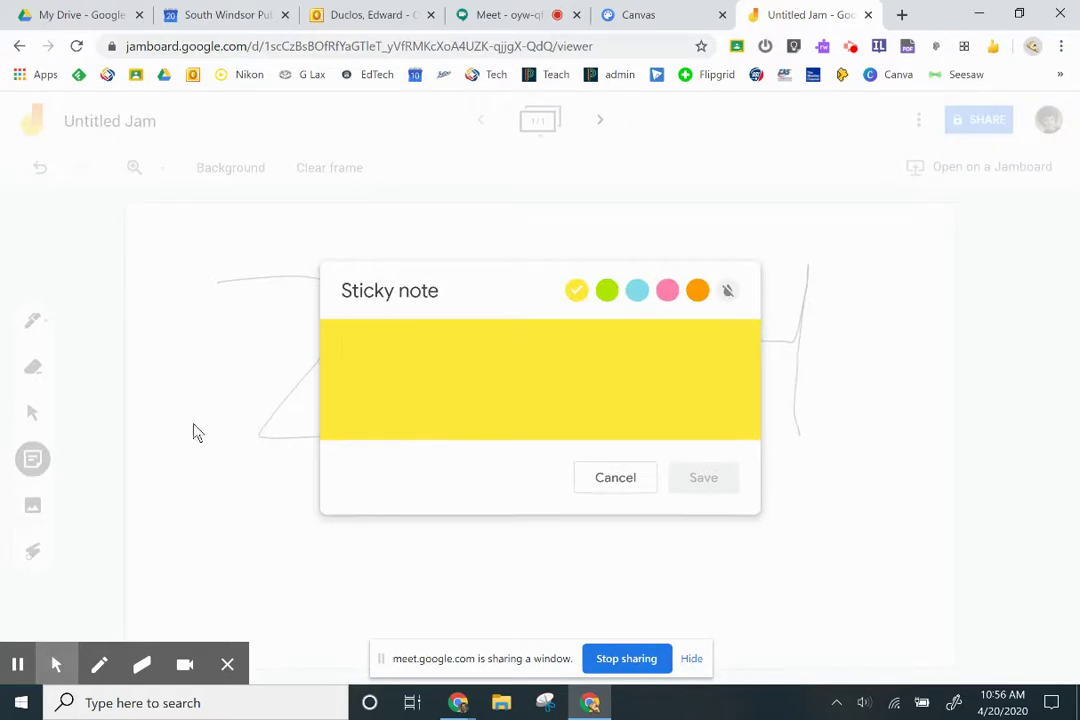
{"action": "type", "text": "Testing"}
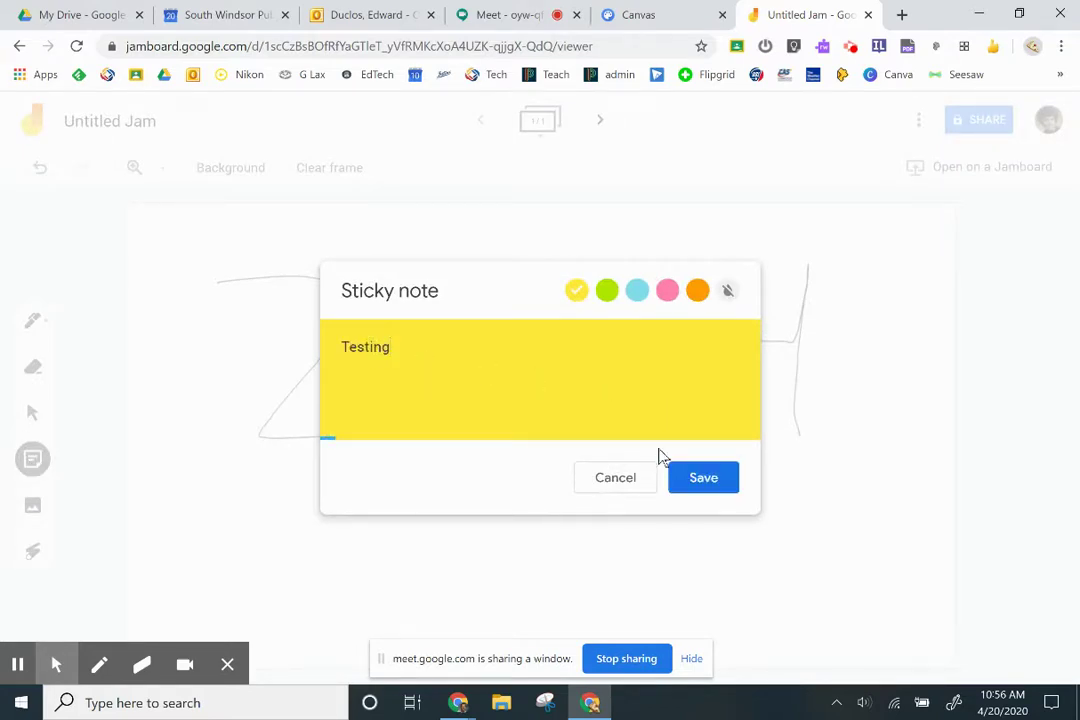
{"action": "left_click", "coordinate": [706, 480]}
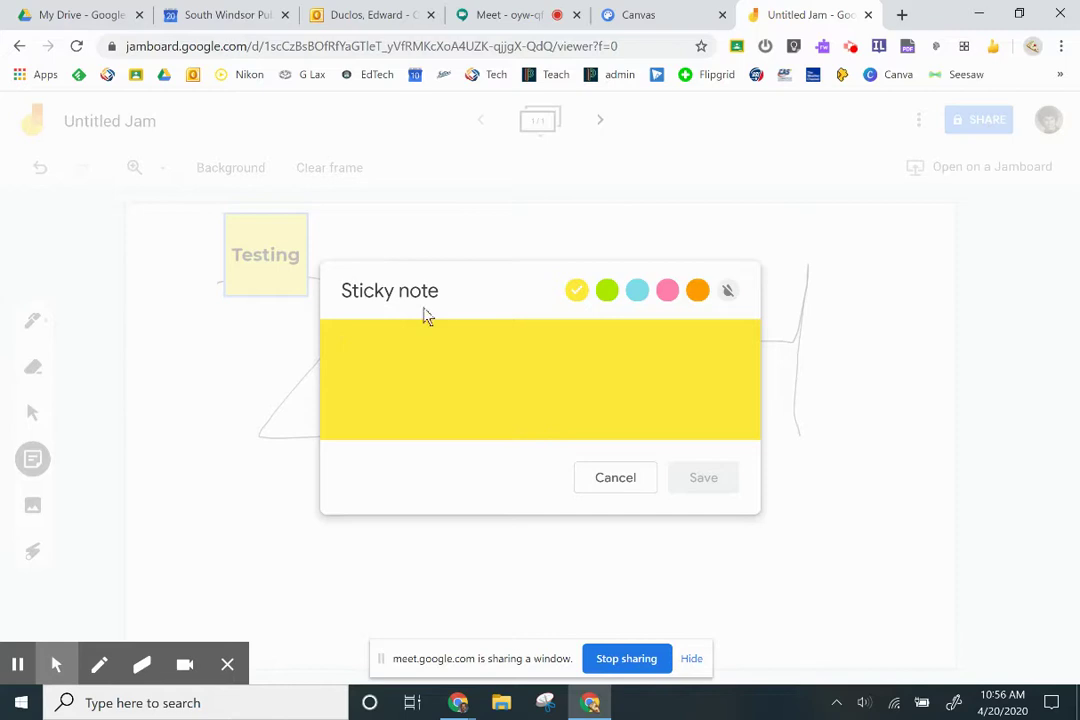
{"action": "left_click", "coordinate": [278, 245]}
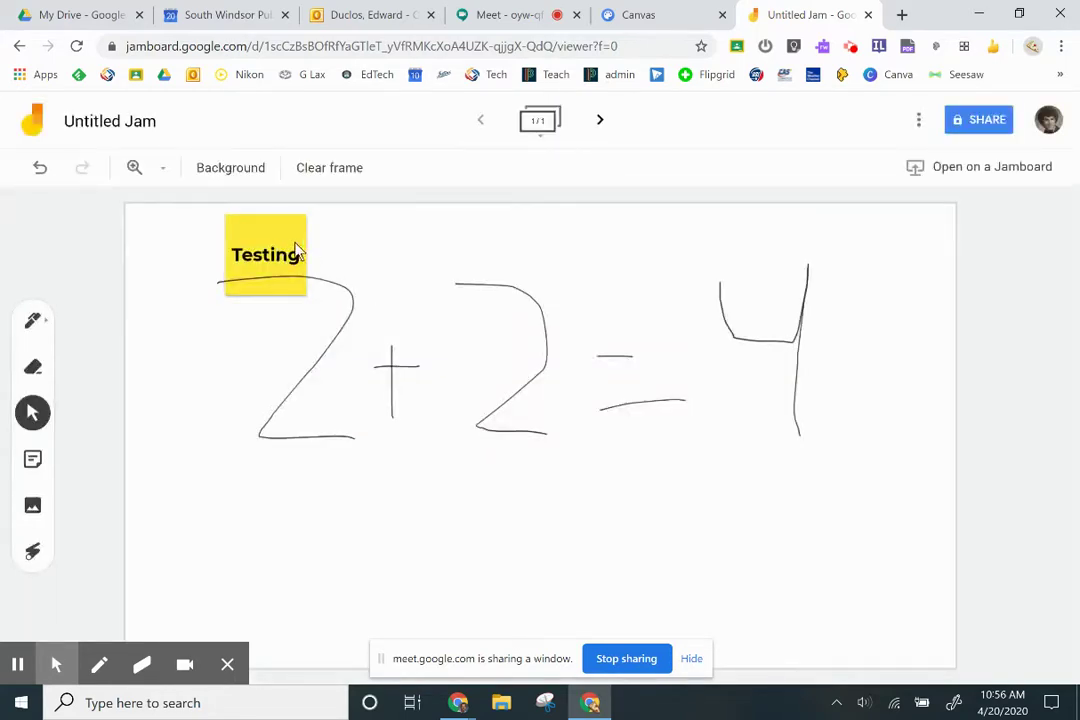
Move the Testing note beside the handwritten 4, enlarge it and tilt it slightly clockwise
{"action": "left_click", "coordinate": [285, 243]}
{"action": "left_click_drag", "start_coordinate": [284, 236], "coordinate": [582, 376]}
{"action": "left_click_drag", "start_coordinate": [725, 427], "coordinate": [886, 382]}
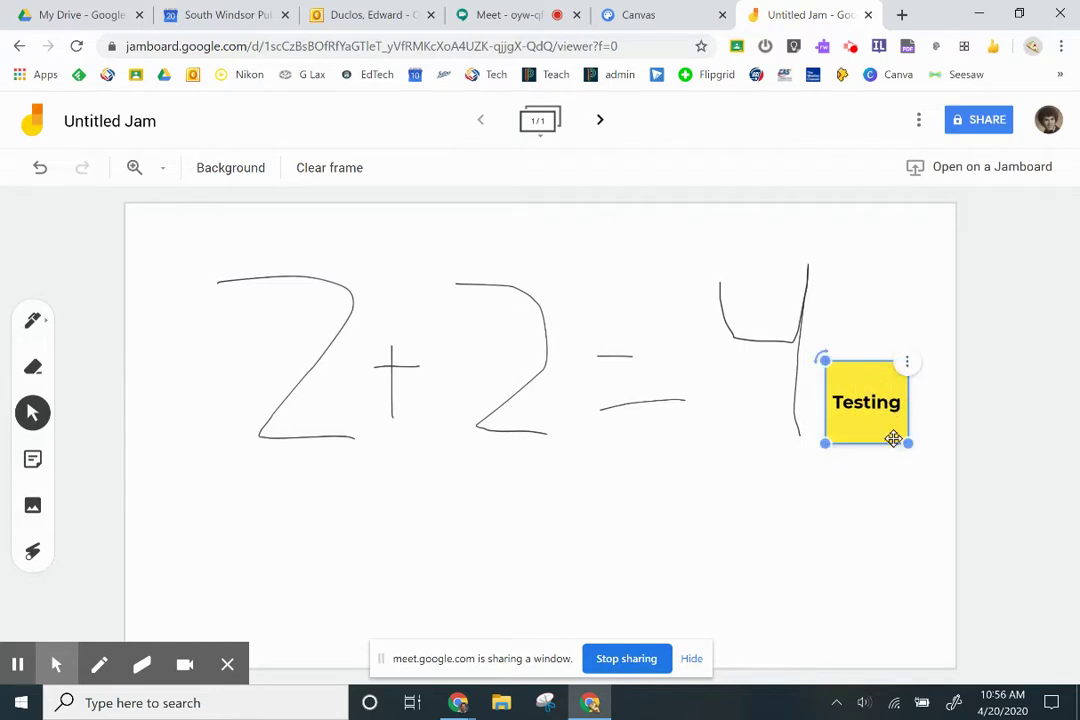
{"action": "left_click_drag", "start_coordinate": [905, 443], "coordinate": [920, 455]}
{"action": "left_click_drag", "start_coordinate": [820, 361], "coordinate": [835, 350]}
{"action": "left_click_drag", "start_coordinate": [879, 396], "coordinate": [871, 357]}
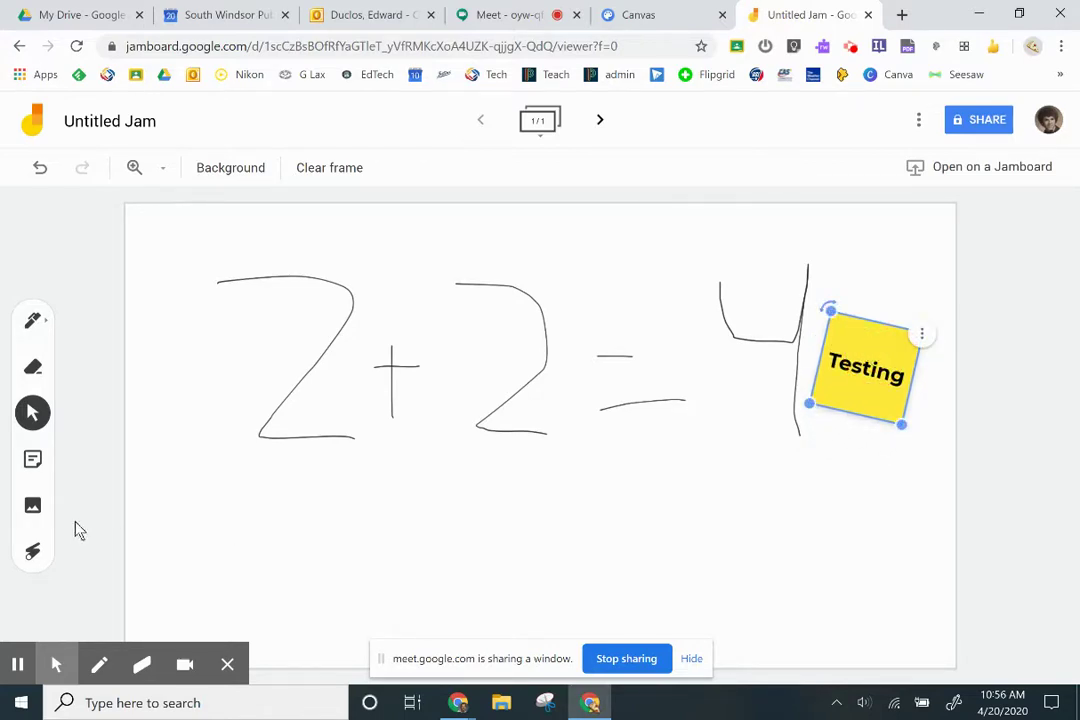
Insert the red sedan photo from a Google Image Search for 'car' onto the frame
{"action": "left_click", "coordinate": [35, 508]}
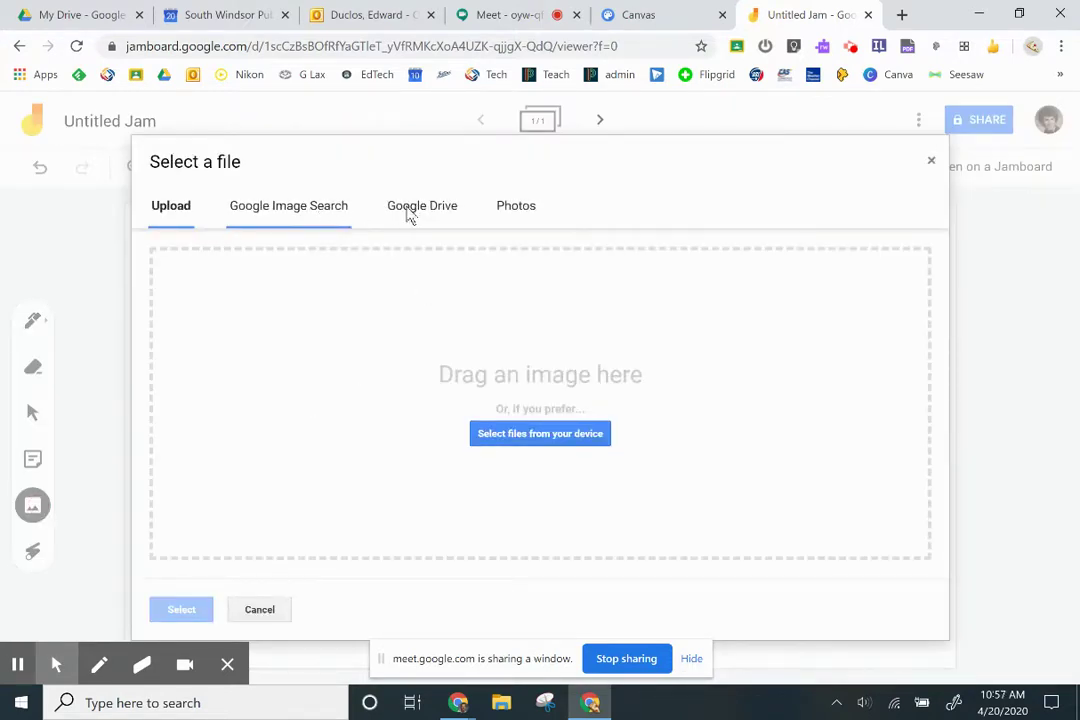
{"action": "left_click", "coordinate": [310, 212]}
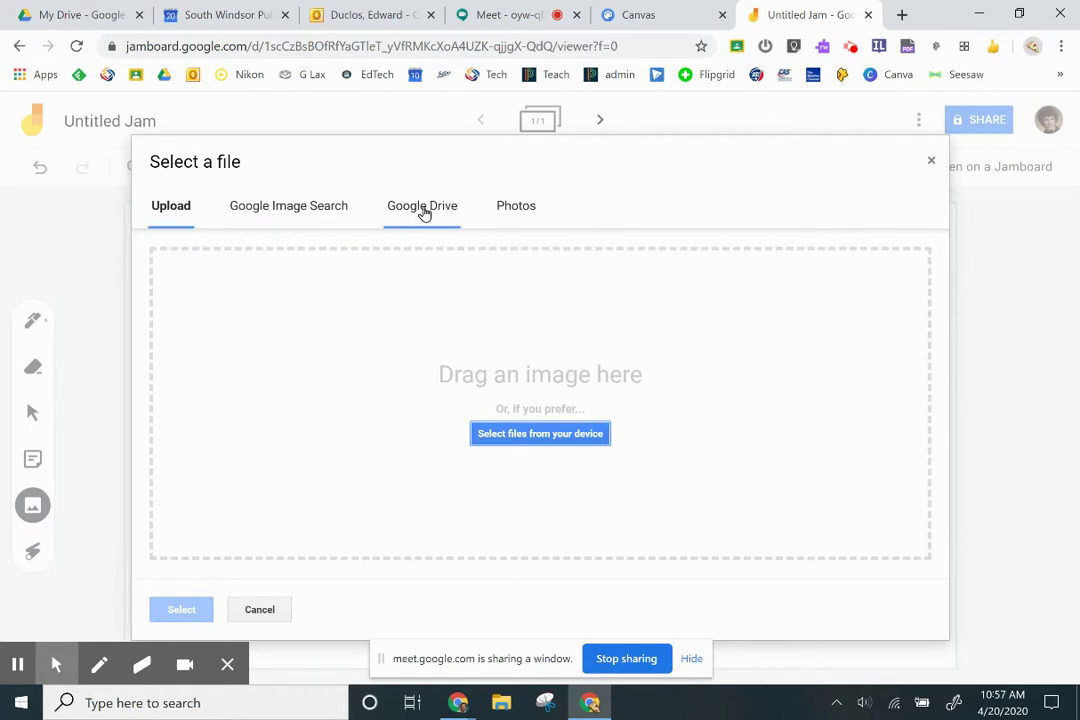
{"action": "left_click", "coordinate": [314, 211]}
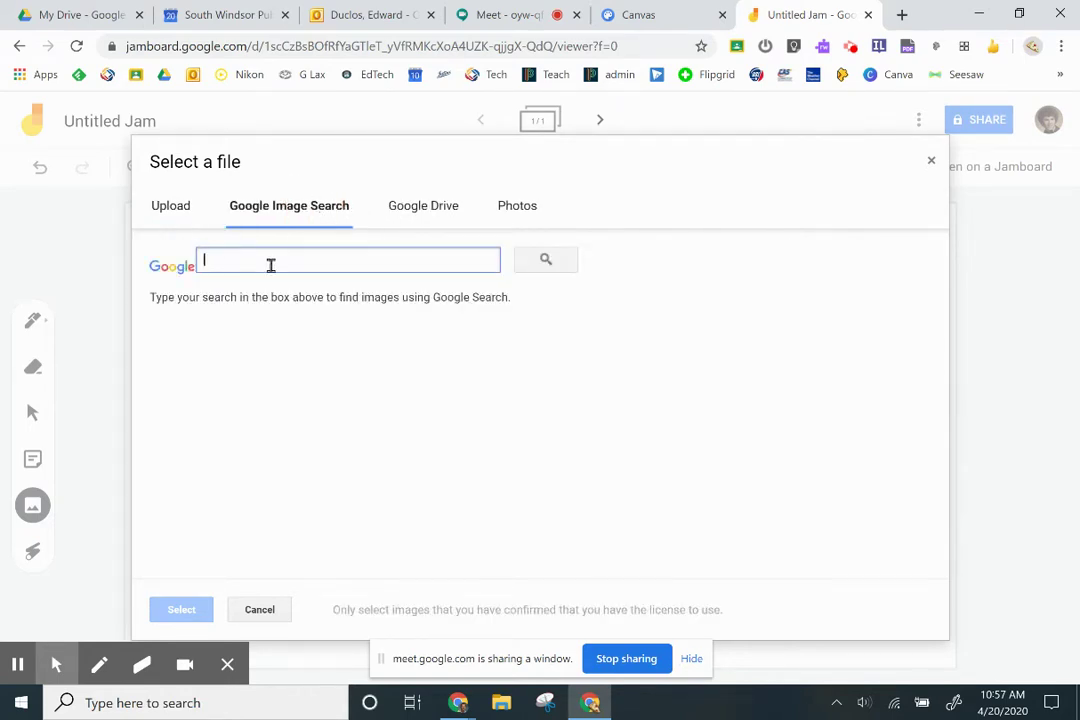
{"action": "type", "text": "car"}
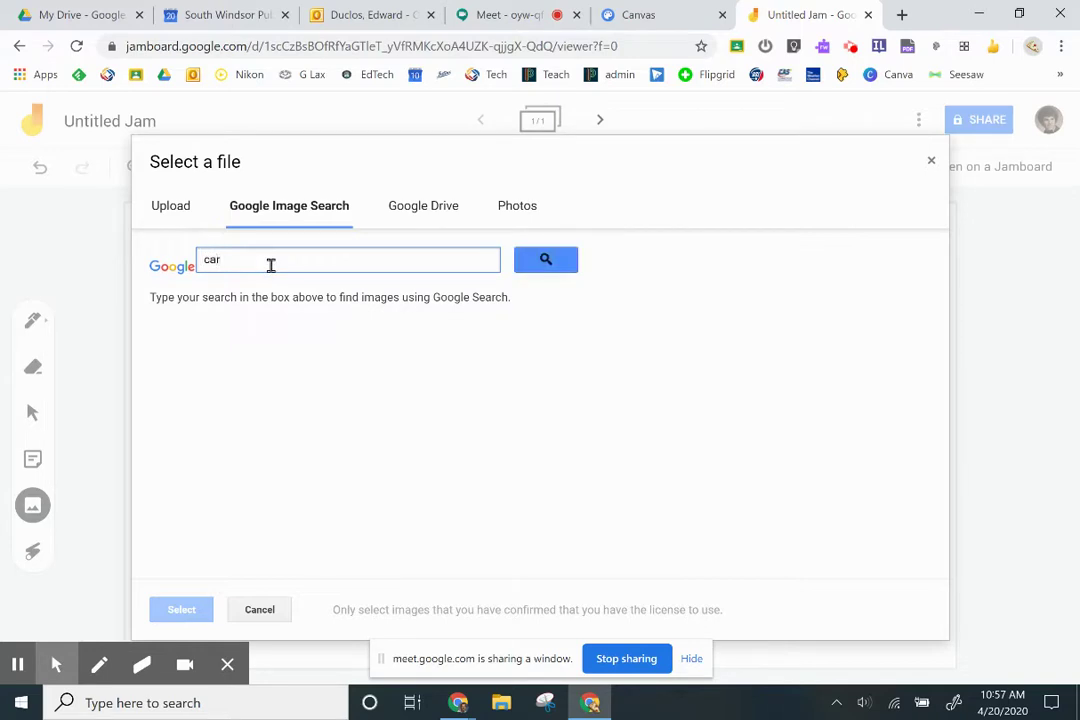
{"action": "left_click", "coordinate": [542, 259]}
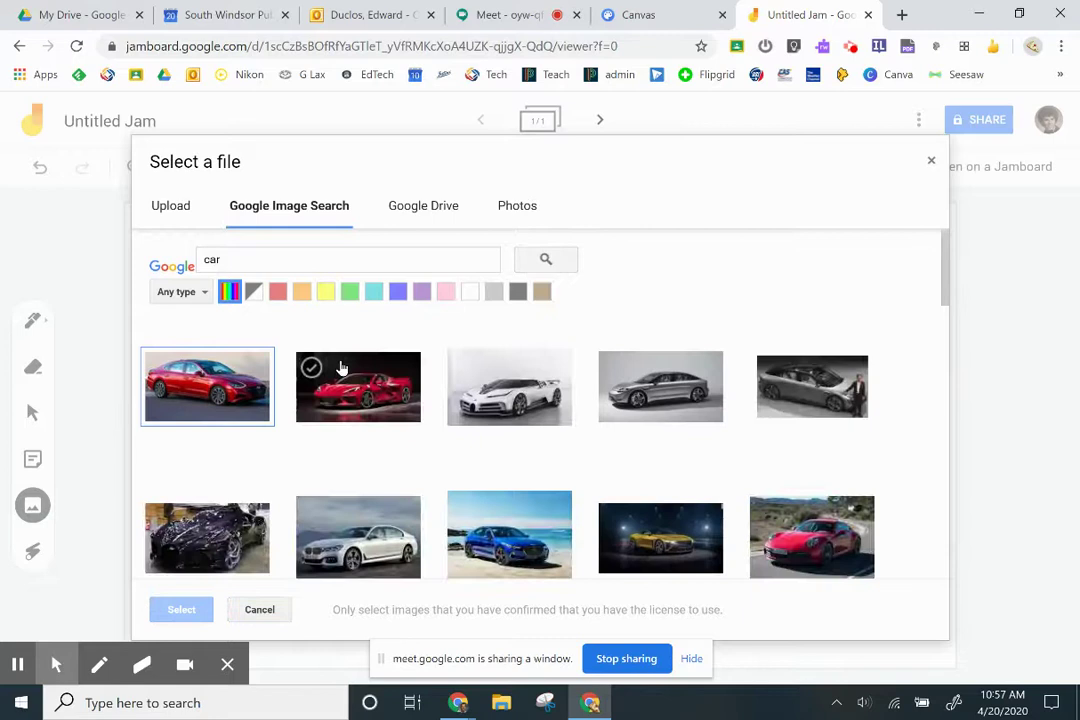
{"action": "left_click", "coordinate": [229, 392]}
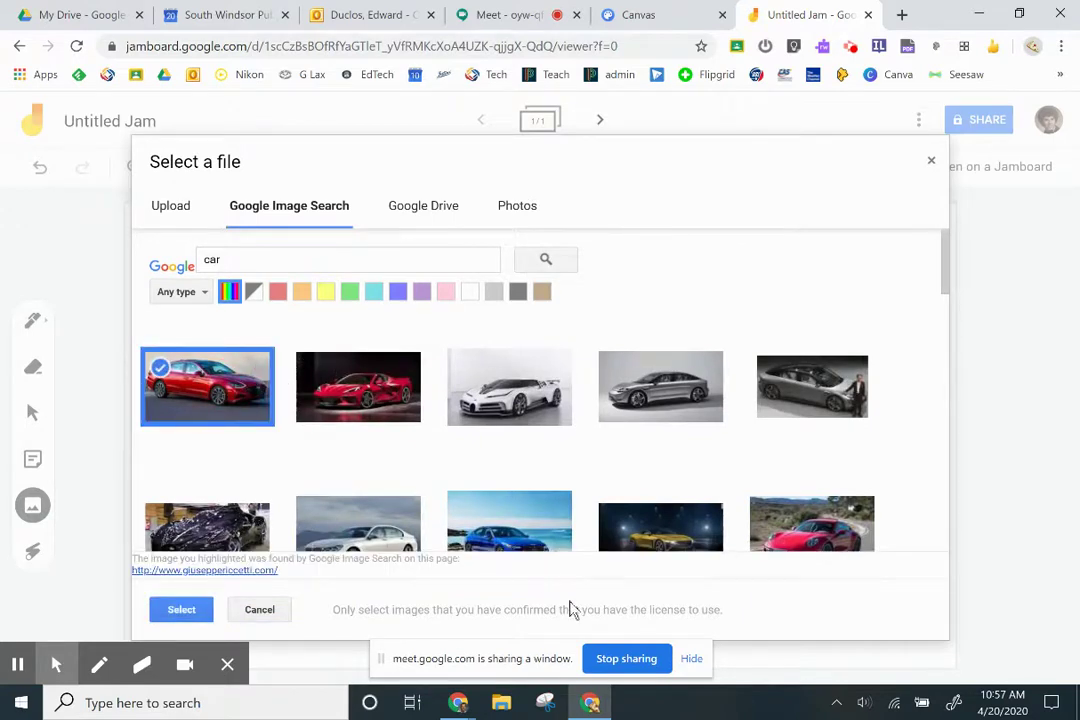
{"action": "left_click", "coordinate": [182, 609]}
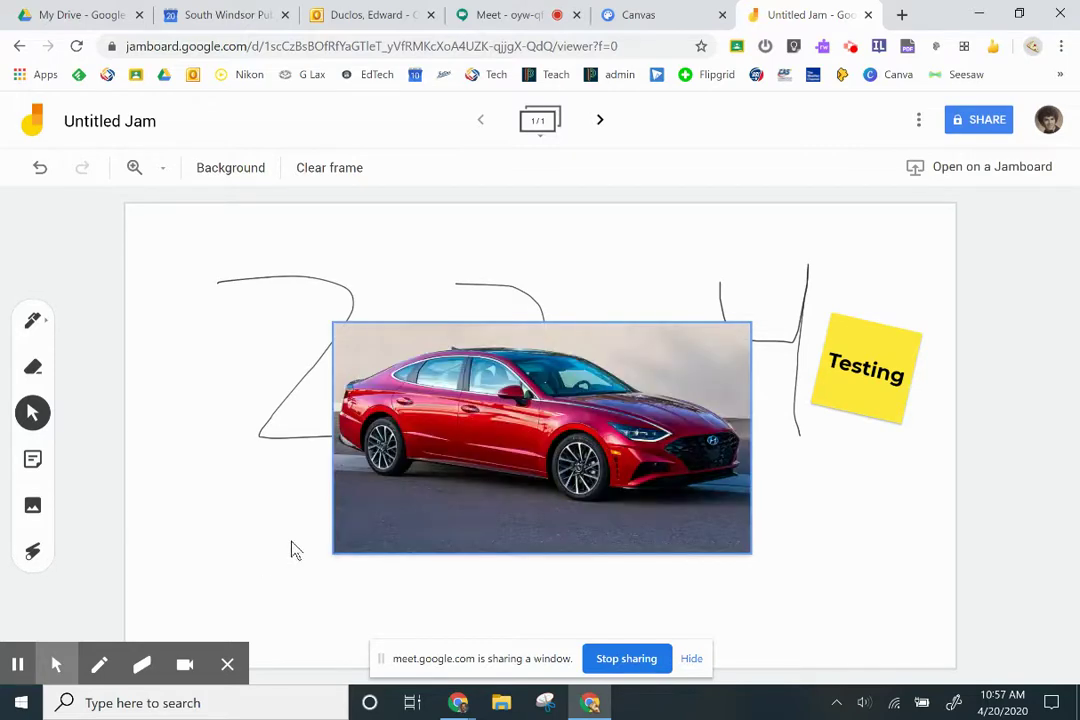
Shrink the car photo and move it below the 2+2=4 drawing
{"action": "left_click", "coordinate": [415, 465]}
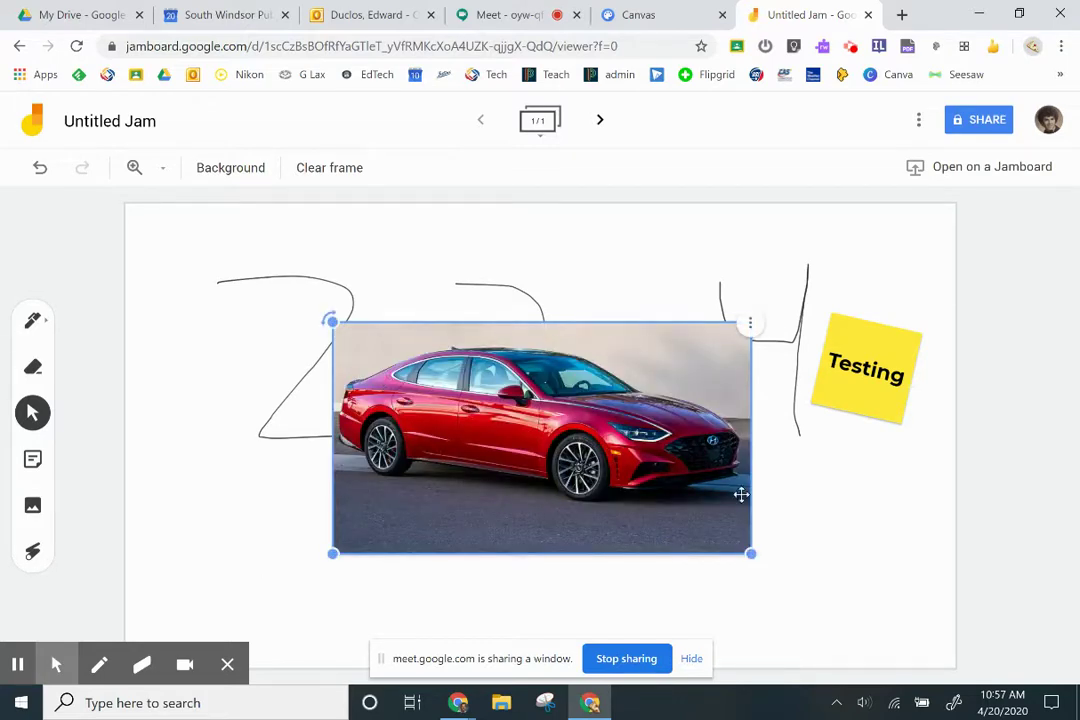
{"action": "left_click_drag", "start_coordinate": [747, 556], "coordinate": [619, 481]}
{"action": "left_click_drag", "start_coordinate": [567, 381], "coordinate": [694, 506]}
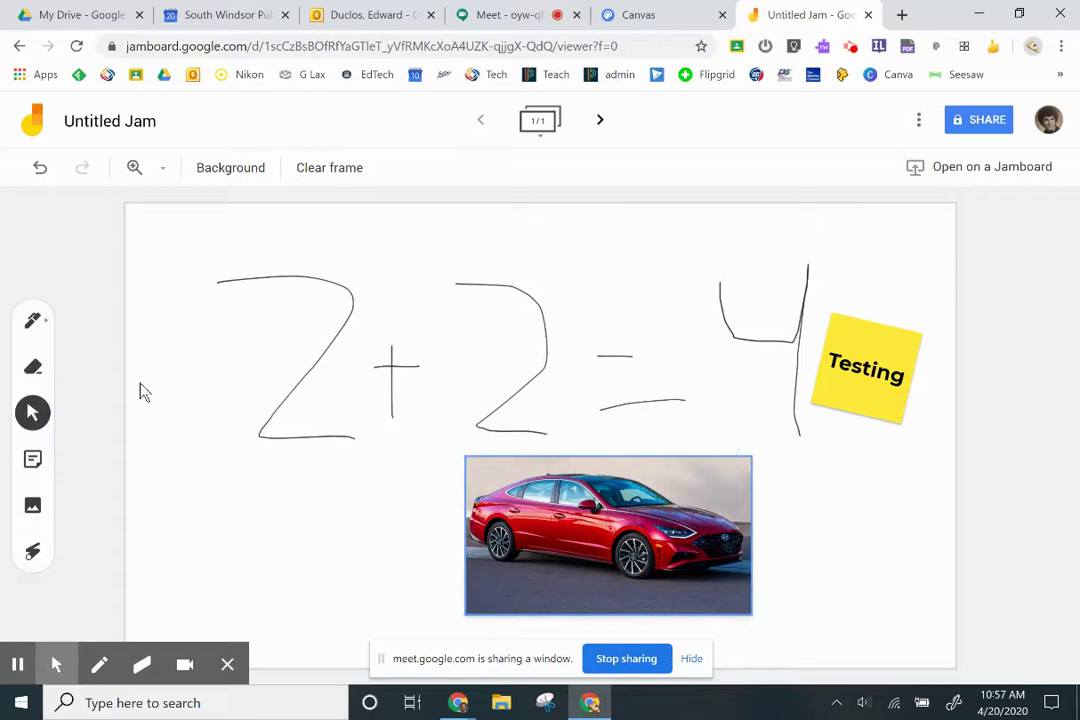
Circle the car with a white pen, then add a second blank frame and return to the first
{"action": "left_click", "coordinate": [33, 319]}
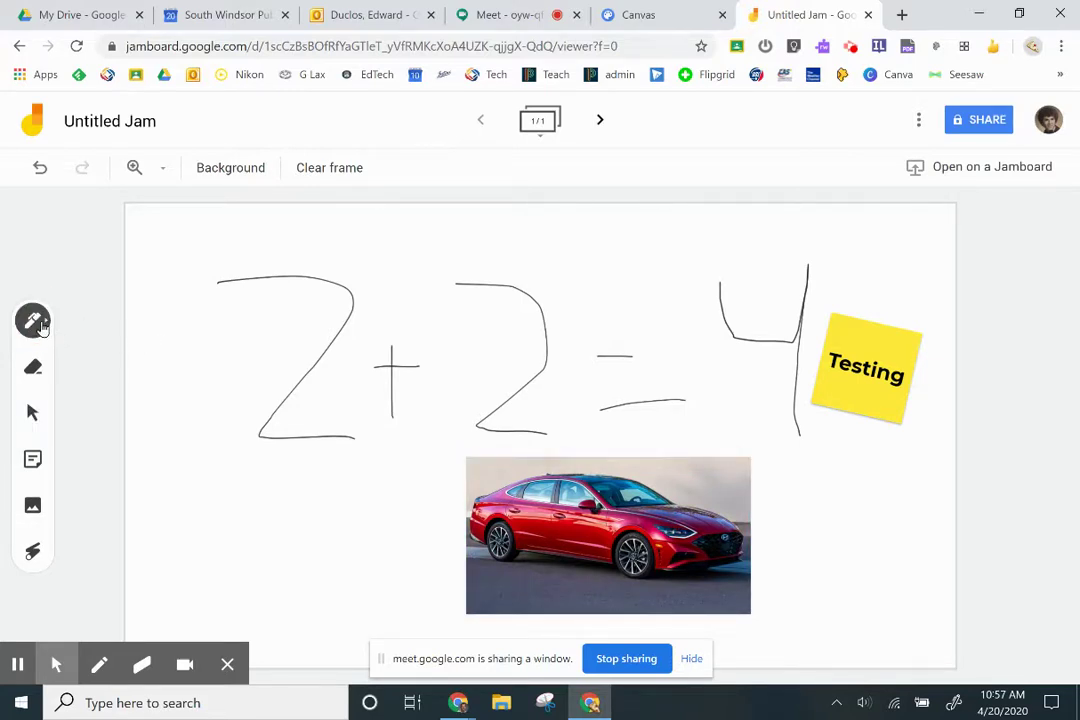
{"action": "left_click", "coordinate": [43, 326]}
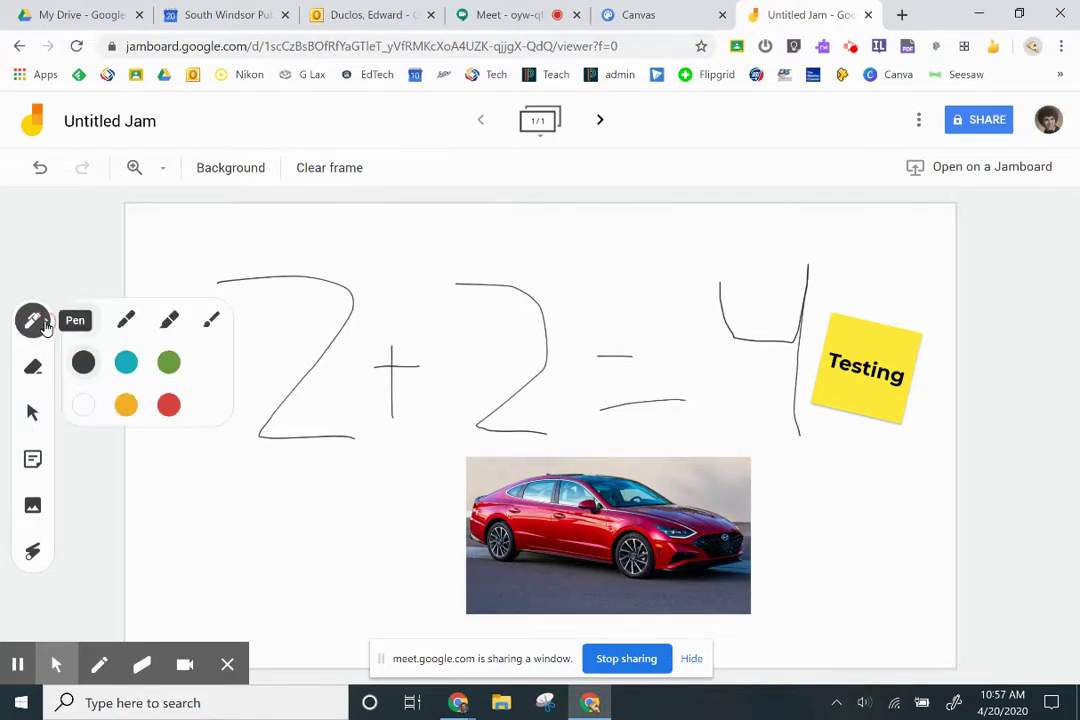
{"action": "left_click", "coordinate": [87, 412]}
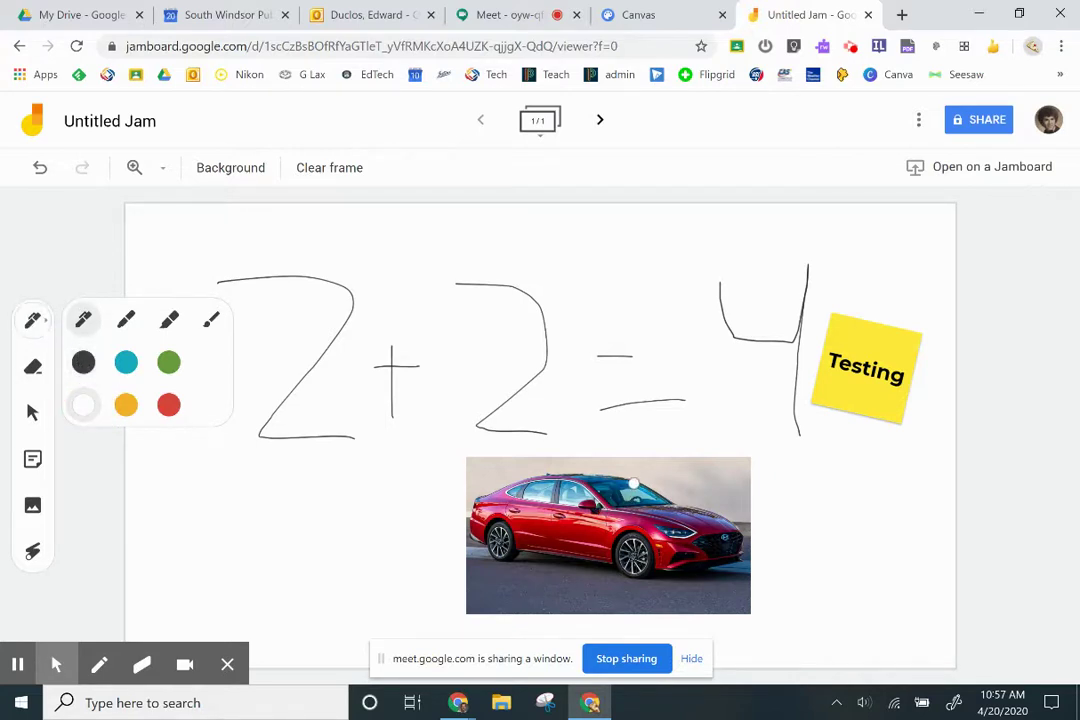
{"action": "mouse_move", "coordinate": [527, 521]}
{"action": "left_mouse_down"}
{"action": "mouse_move", "coordinate": [620, 572]}
{"action": "mouse_move", "coordinate": [695, 520]}
{"action": "mouse_move", "coordinate": [538, 514]}
{"action": "left_mouse_up"}
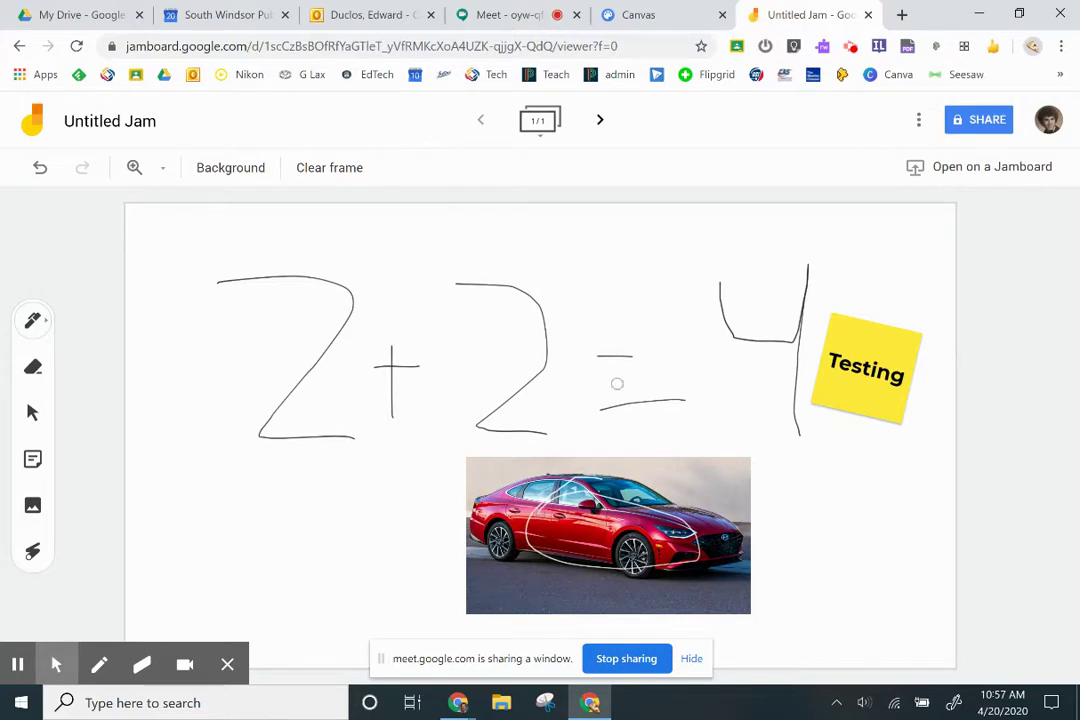
{"action": "left_click", "coordinate": [600, 120]}
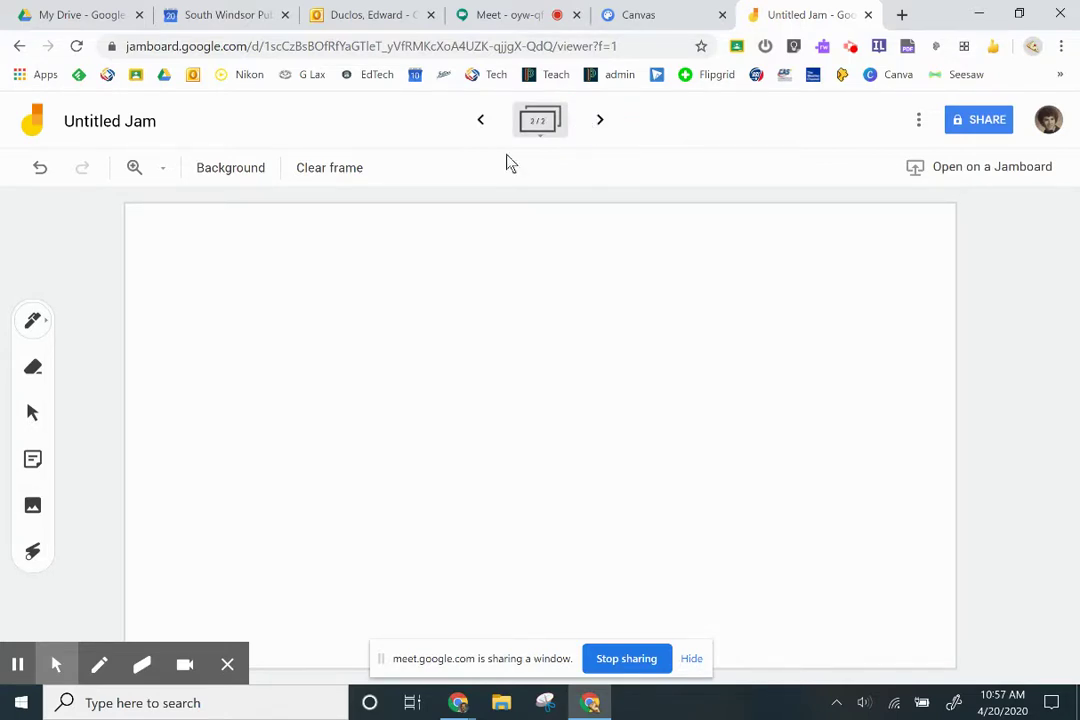
{"action": "left_click", "coordinate": [482, 124]}
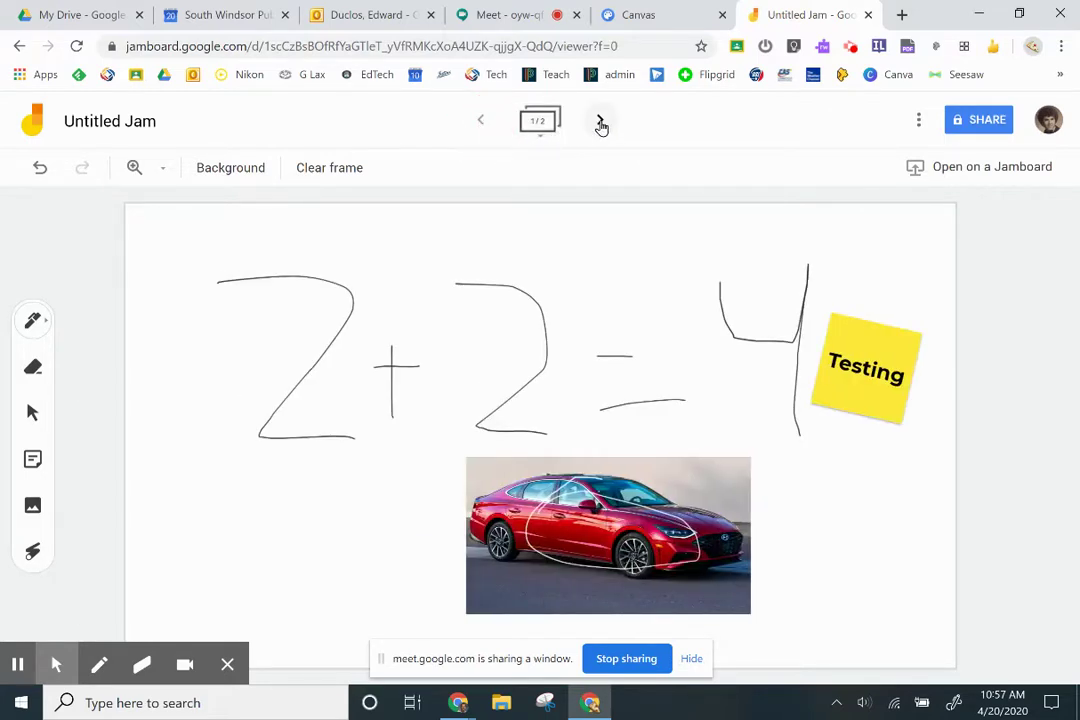
Set the jam's link sharing to 'Anyone with the link' with Can edit access and save
{"action": "left_click", "coordinate": [986, 121]}
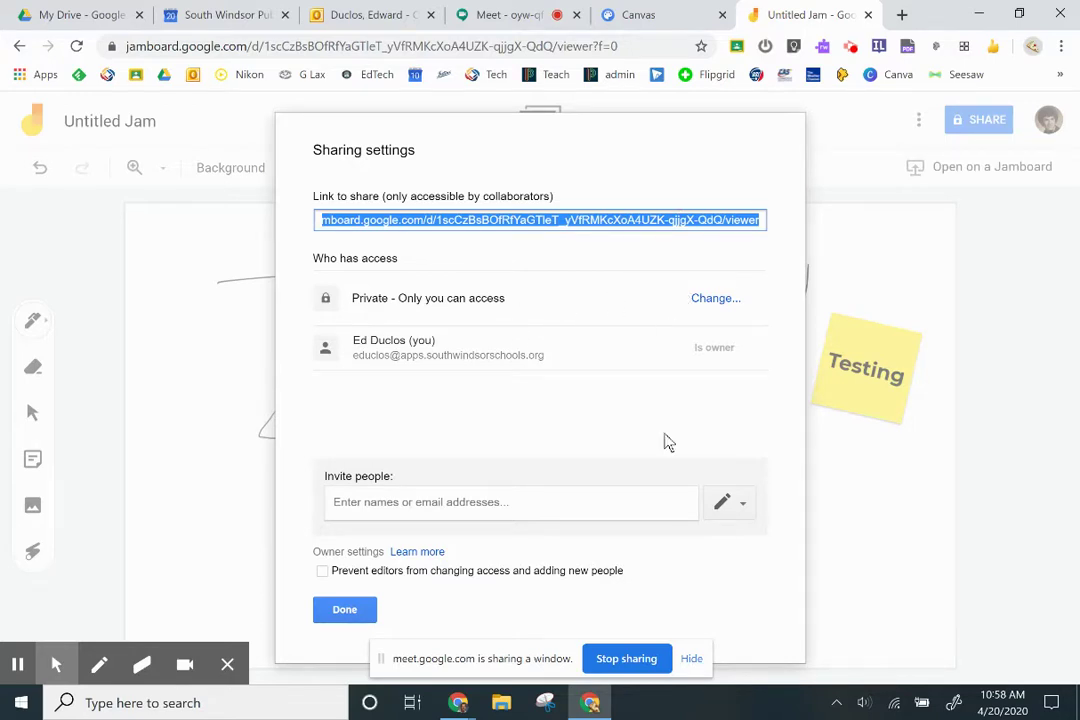
{"action": "left_click", "coordinate": [713, 299]}
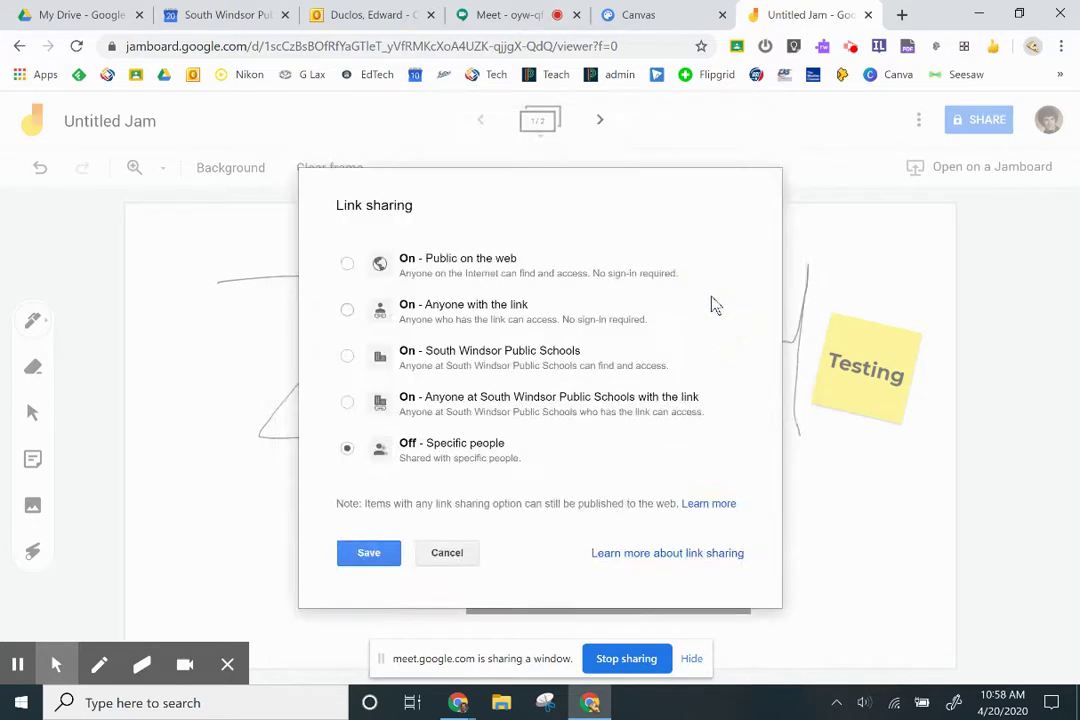
{"action": "left_click", "coordinate": [347, 312]}
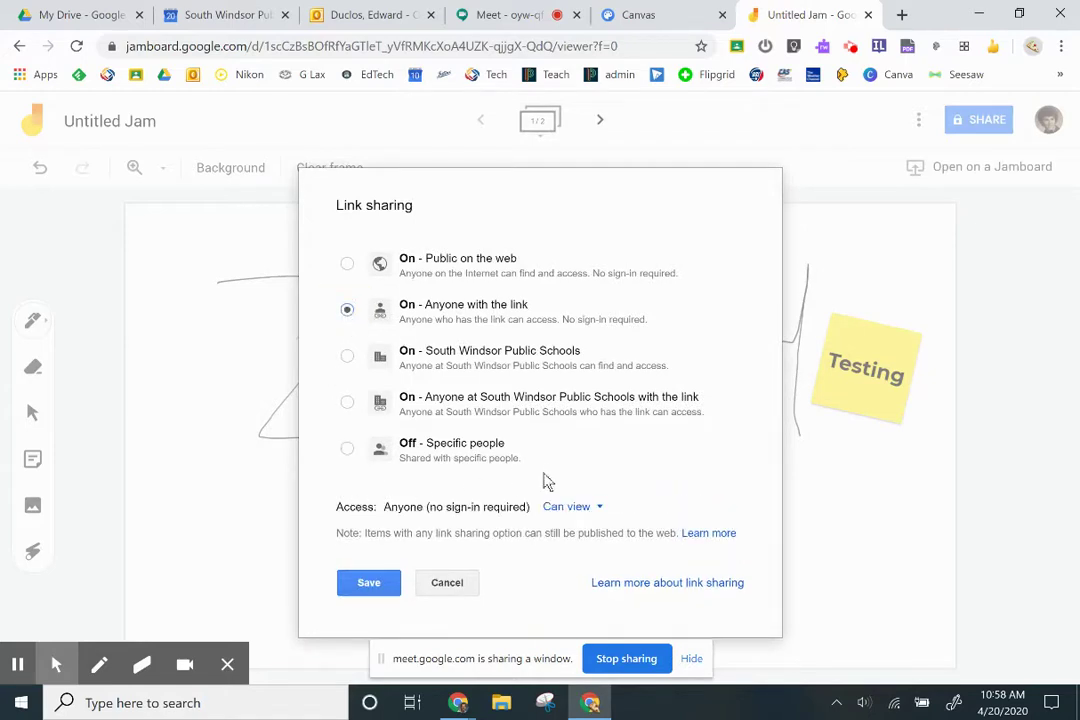
{"action": "left_click", "coordinate": [600, 508]}
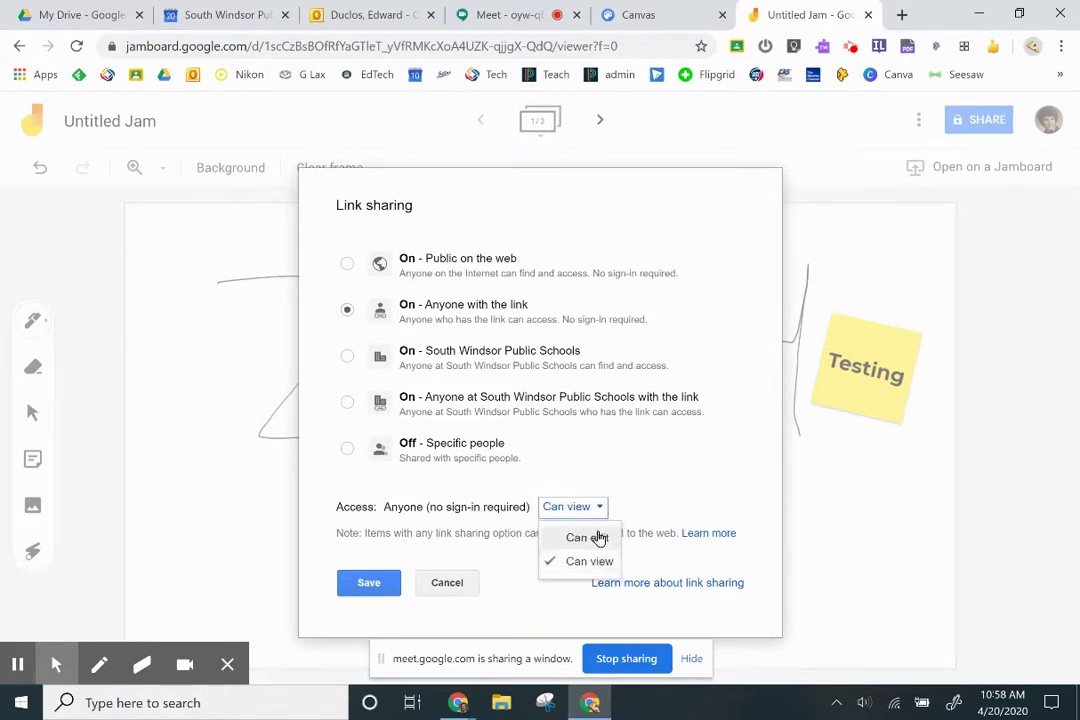
{"action": "left_click", "coordinate": [598, 534]}
{"action": "left_click", "coordinate": [366, 584]}
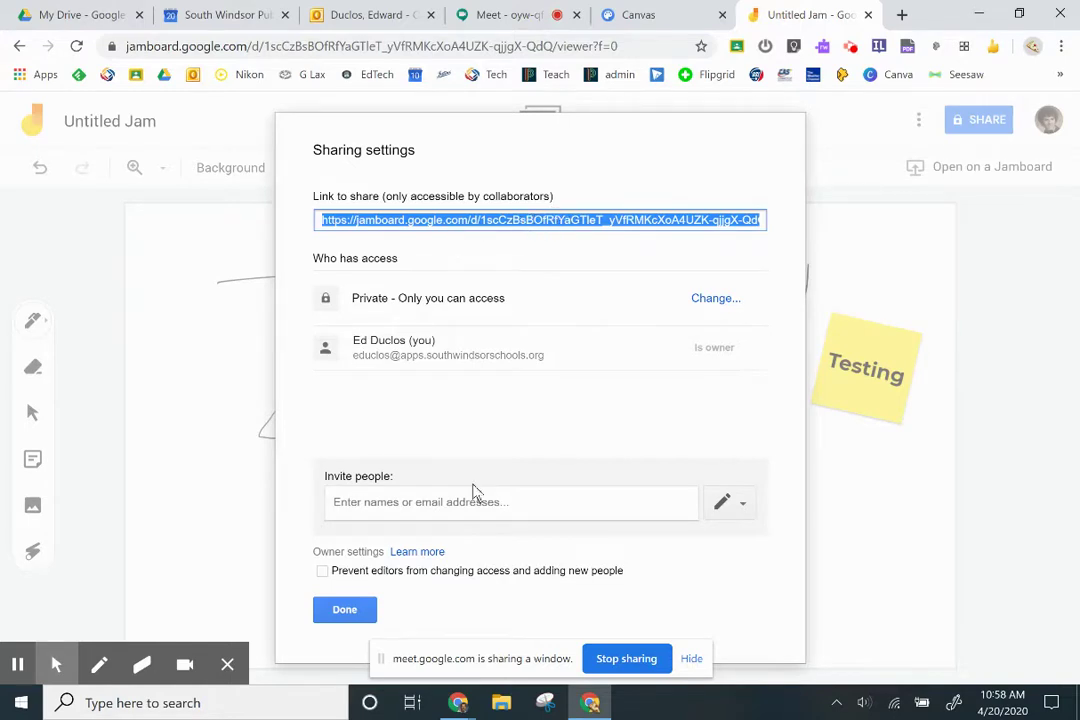
{"action": "left_click", "coordinate": [345, 611]}
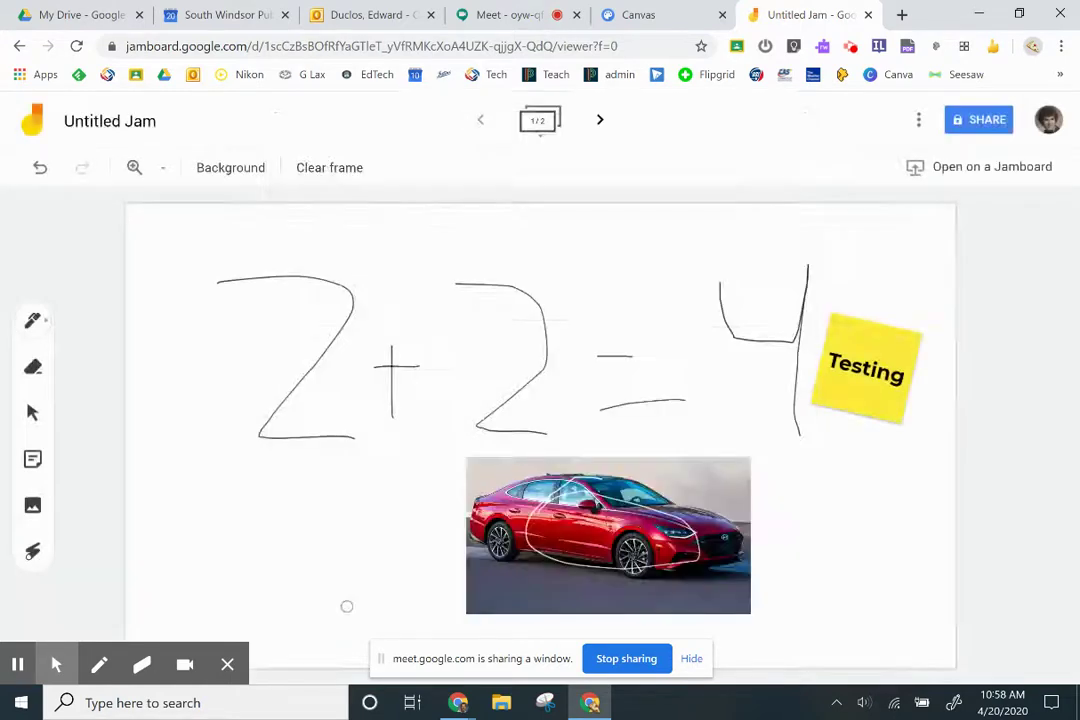
Paste and send the jam's link in the Meet chat, then return to the jam
{"action": "left_click", "coordinate": [510, 20]}
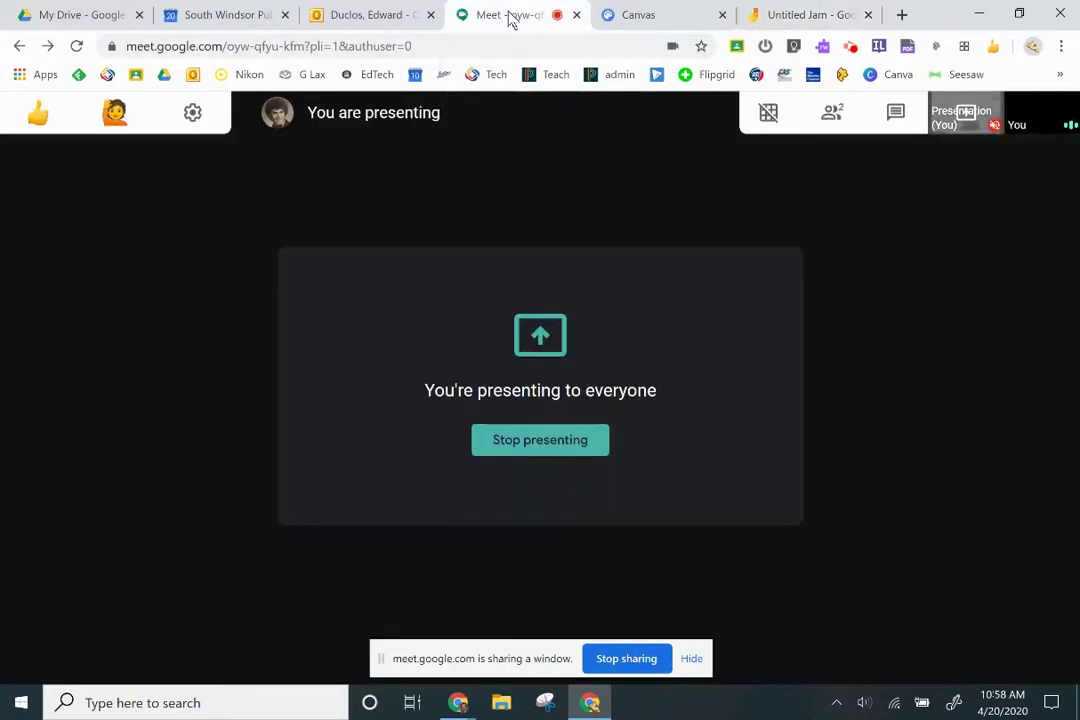
{"action": "left_click", "coordinate": [895, 114]}
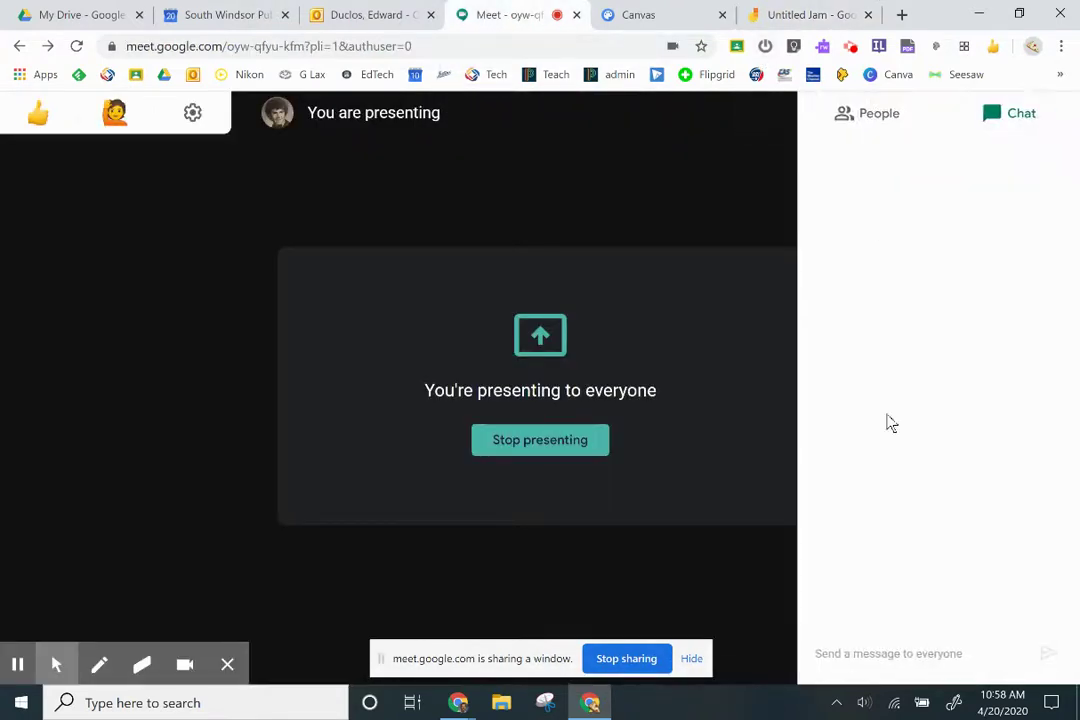
{"action": "left_click", "coordinate": [862, 651]}
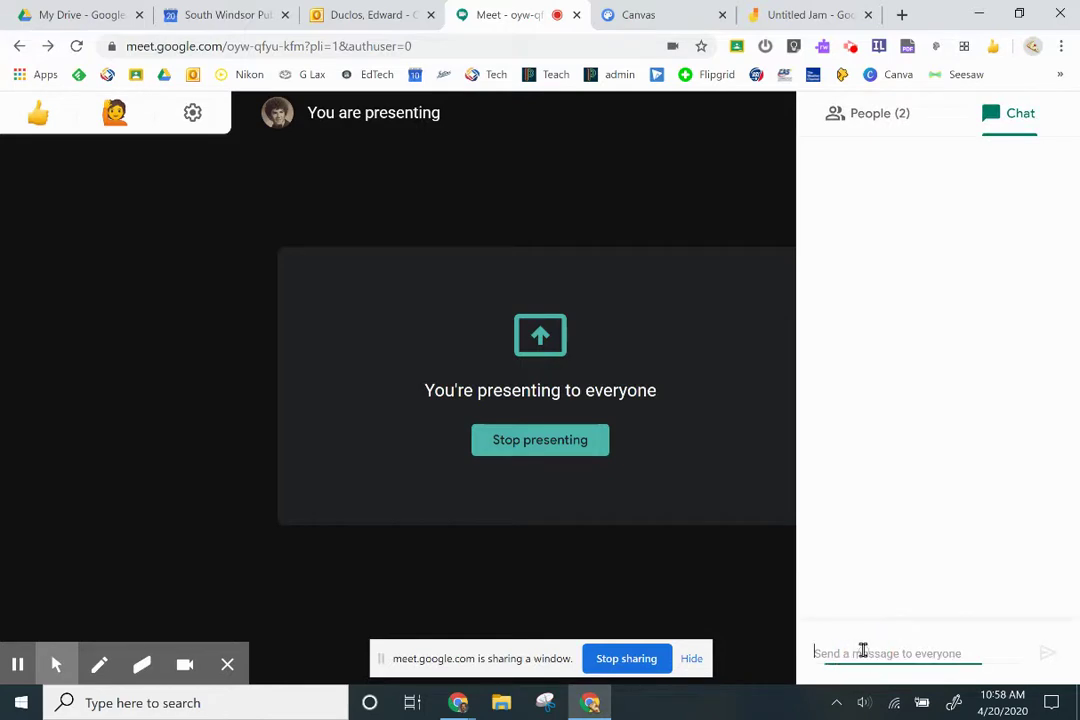
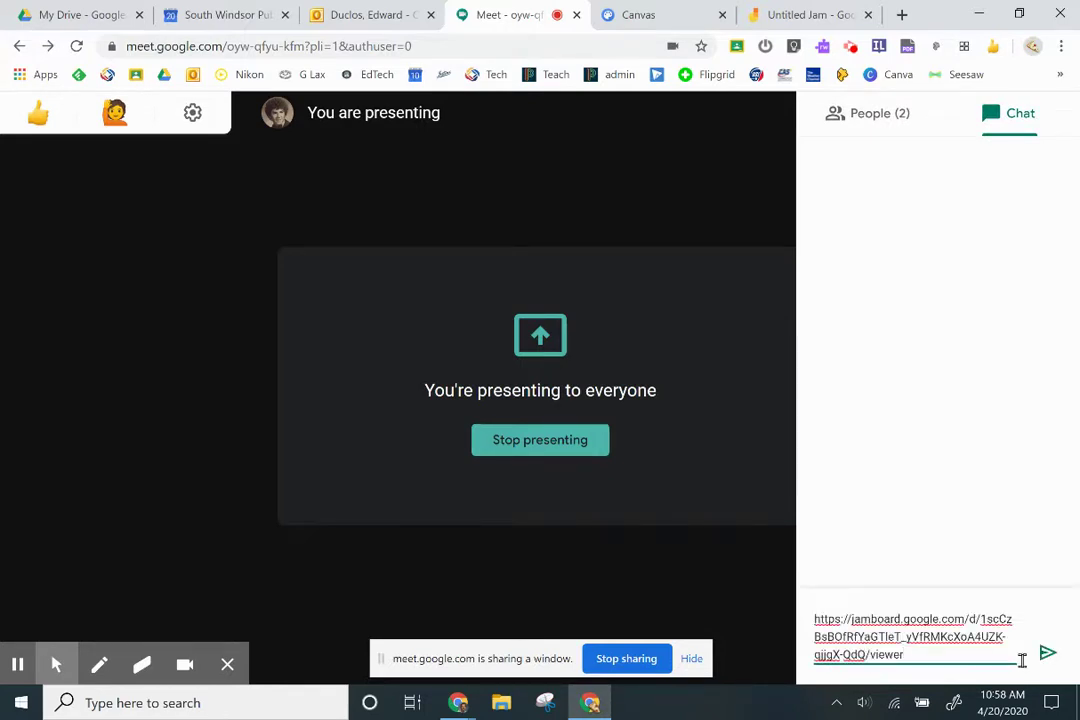
{"action": "left_click", "coordinate": [1046, 656]}
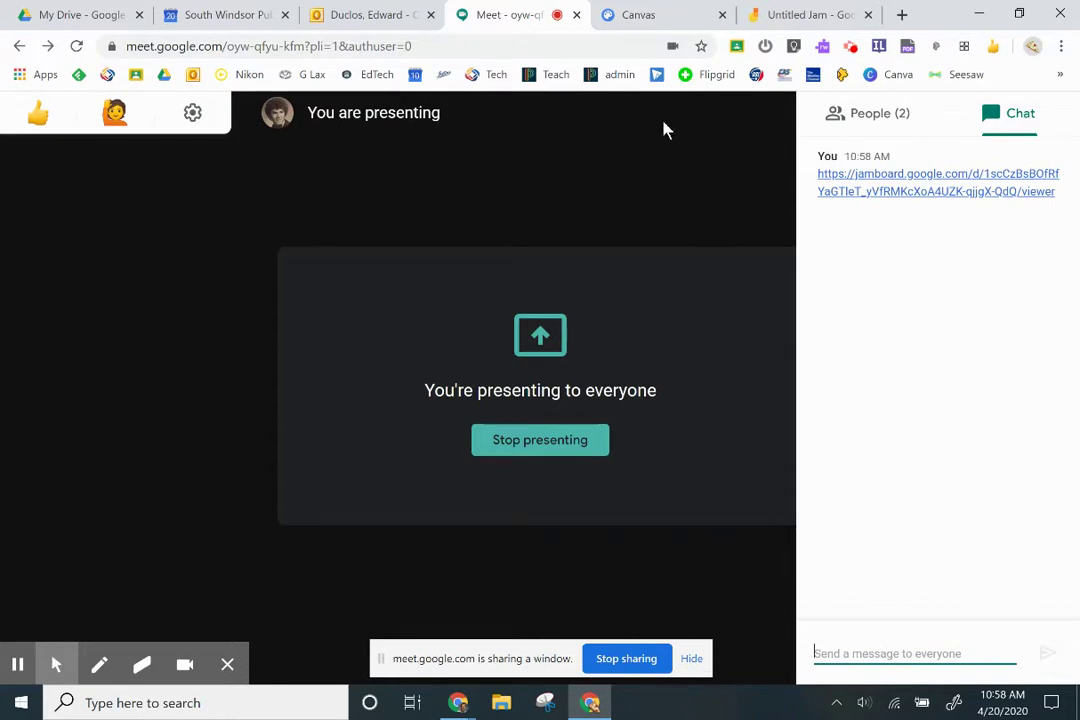
{"action": "left_click", "coordinate": [798, 22]}
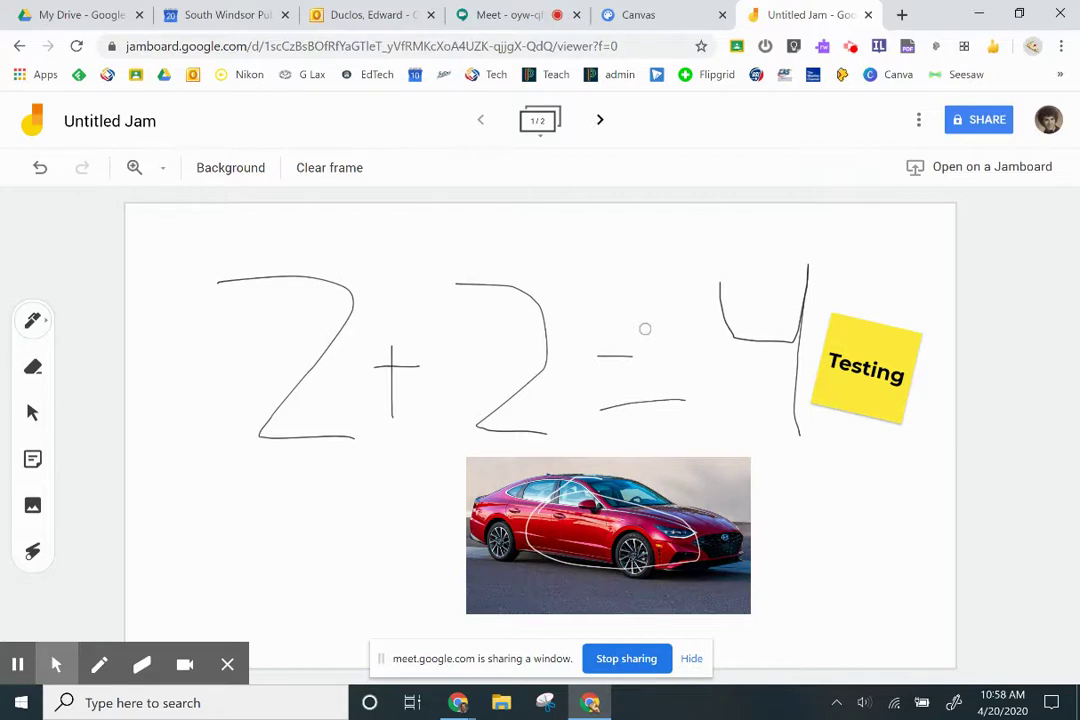
{"action": "left_click", "coordinate": [919, 120]}
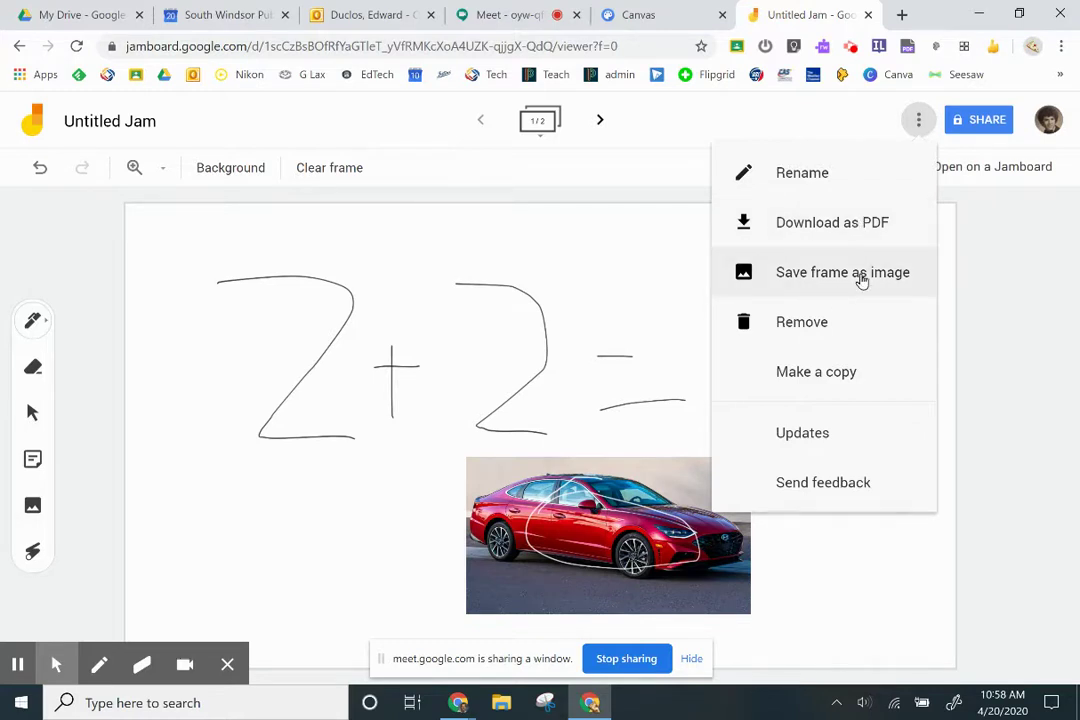
{"action": "left_click", "coordinate": [667, 274]}
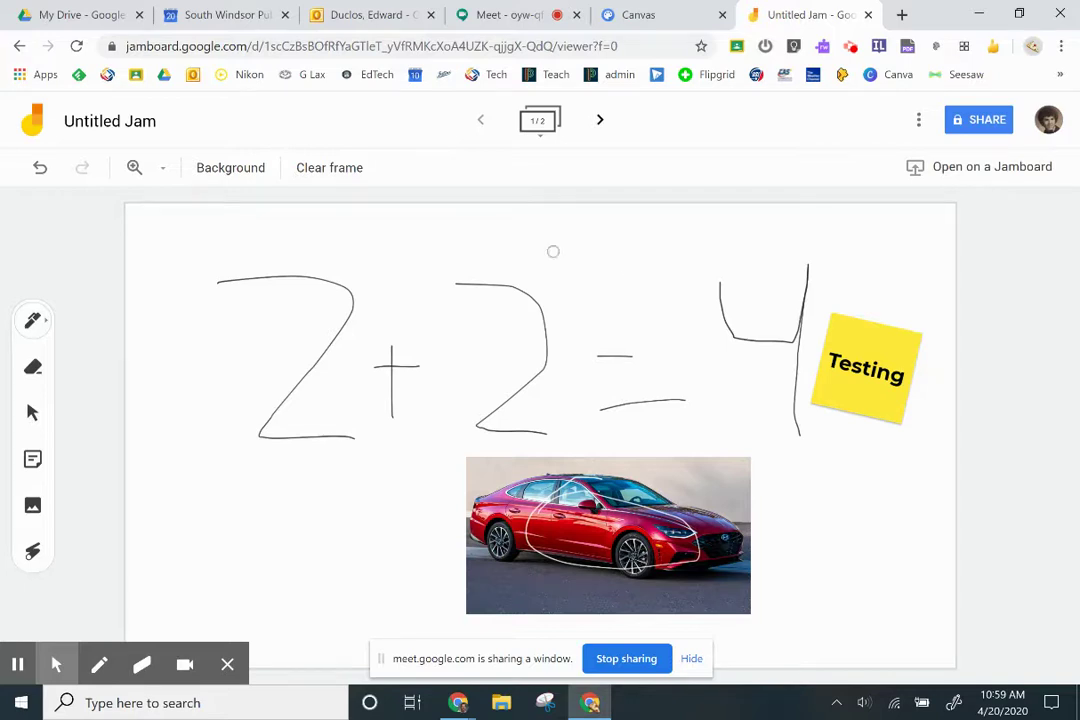
Change the frame background to ruled lines, after briefly trying the grid
{"action": "left_click", "coordinate": [229, 169]}
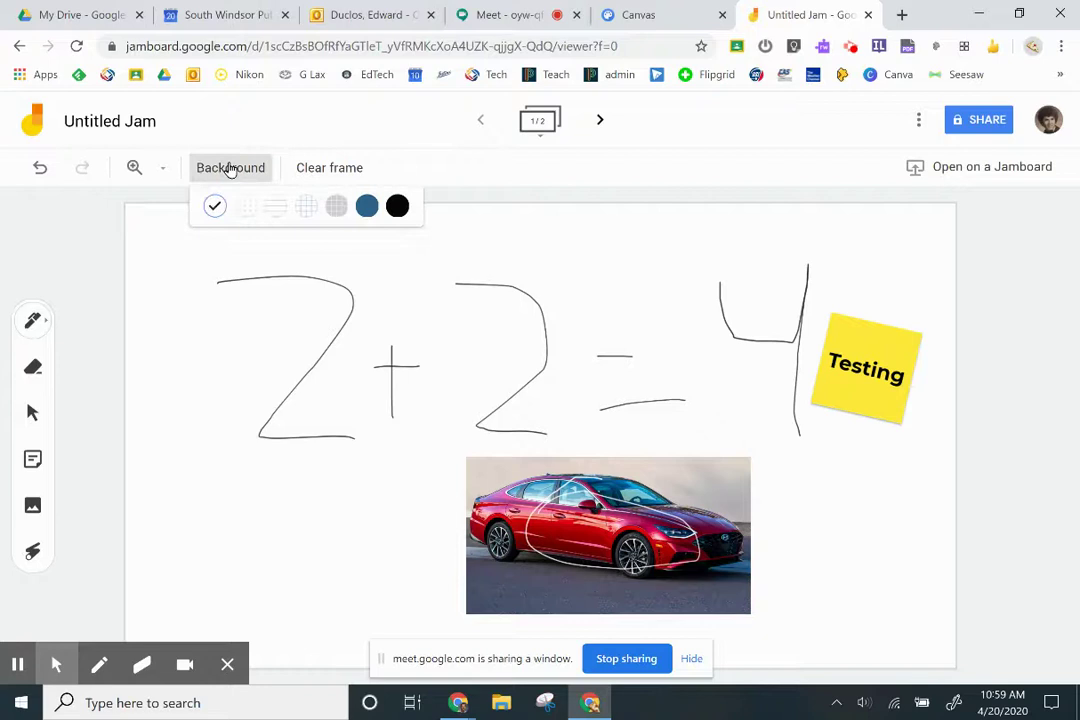
{"action": "left_click", "coordinate": [307, 207]}
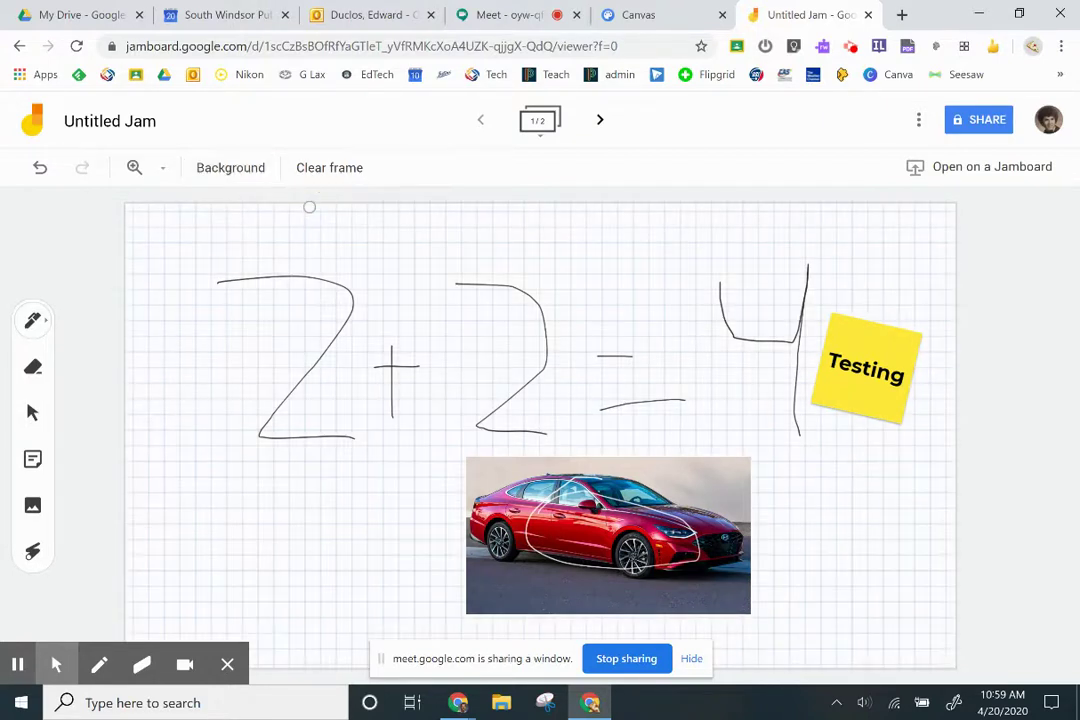
{"action": "left_click", "coordinate": [245, 171]}
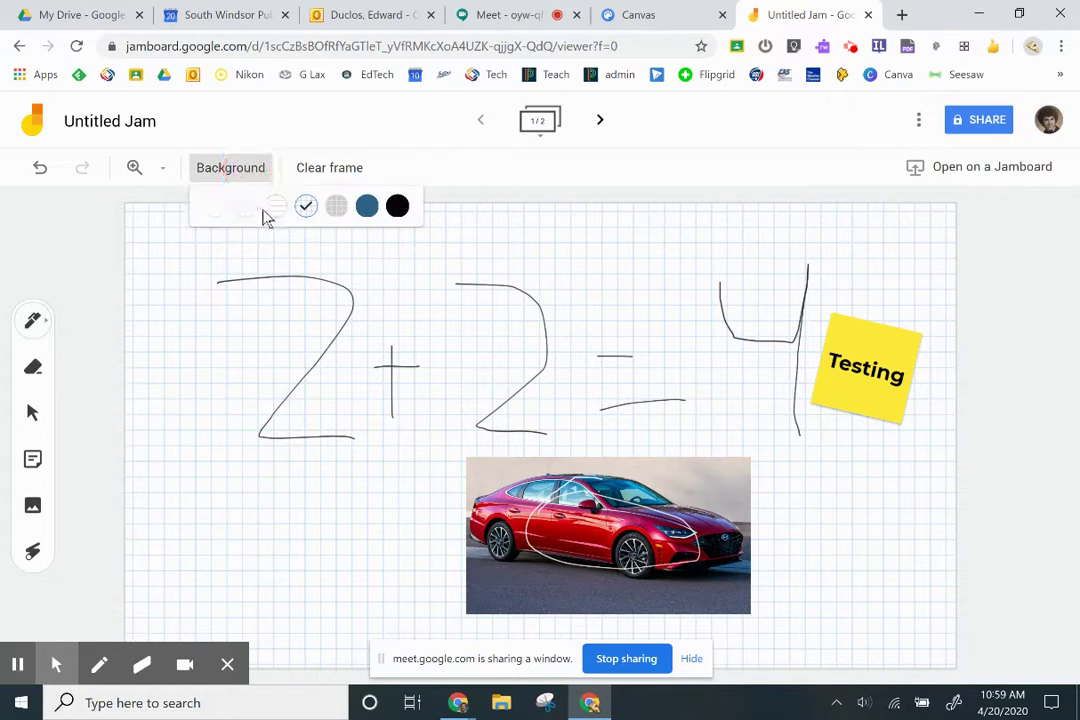
{"action": "left_click", "coordinate": [275, 206]}
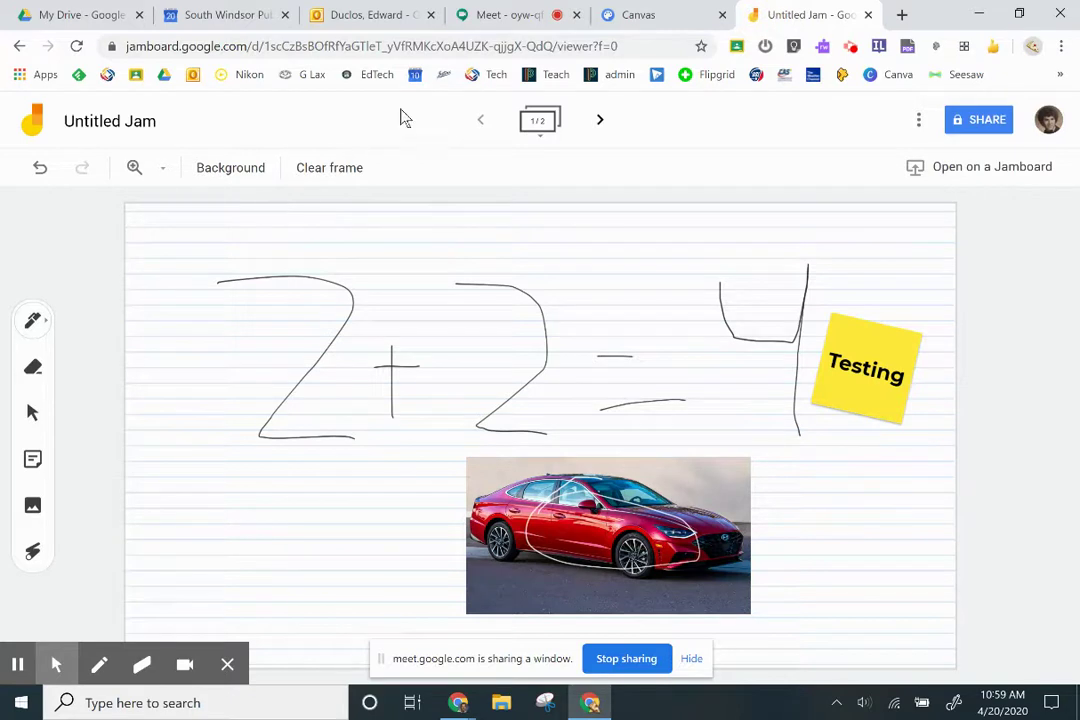
Stop presenting the Jamboard window from the Meet call
{"action": "left_click", "coordinate": [502, 18]}
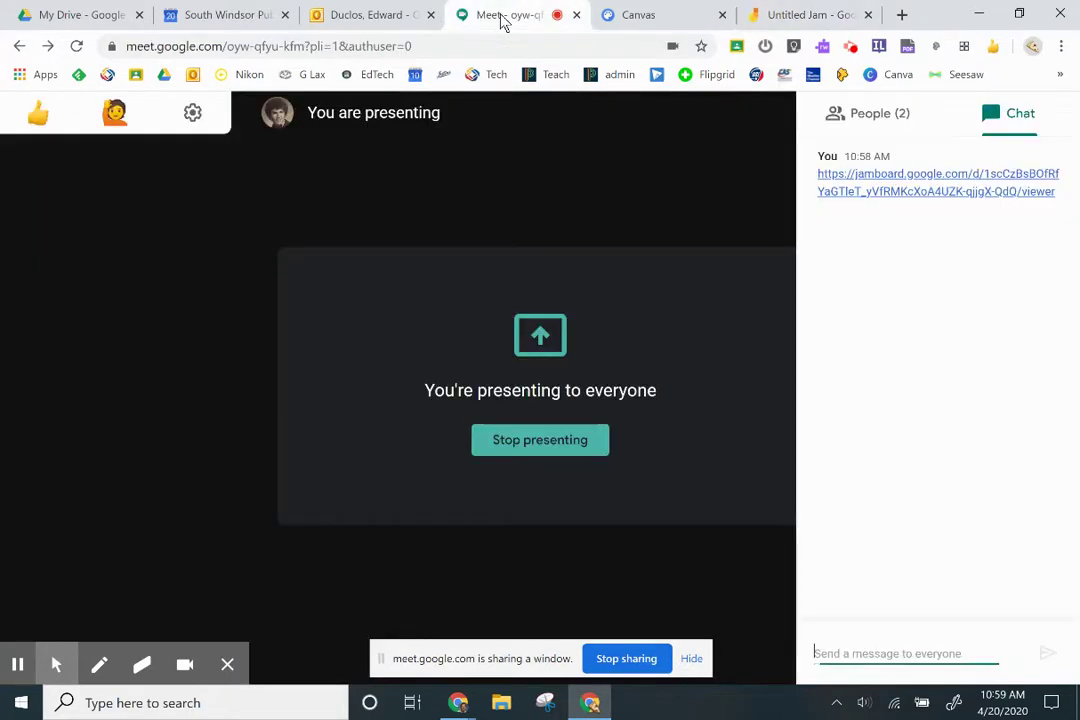
{"action": "left_click", "coordinate": [638, 664]}
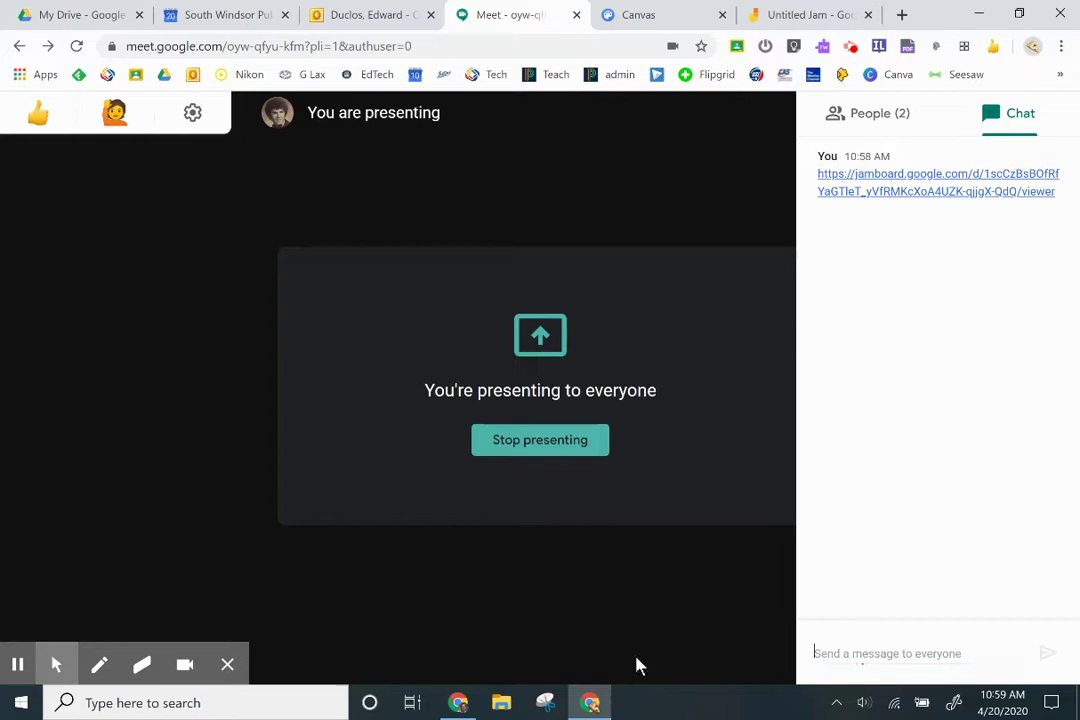